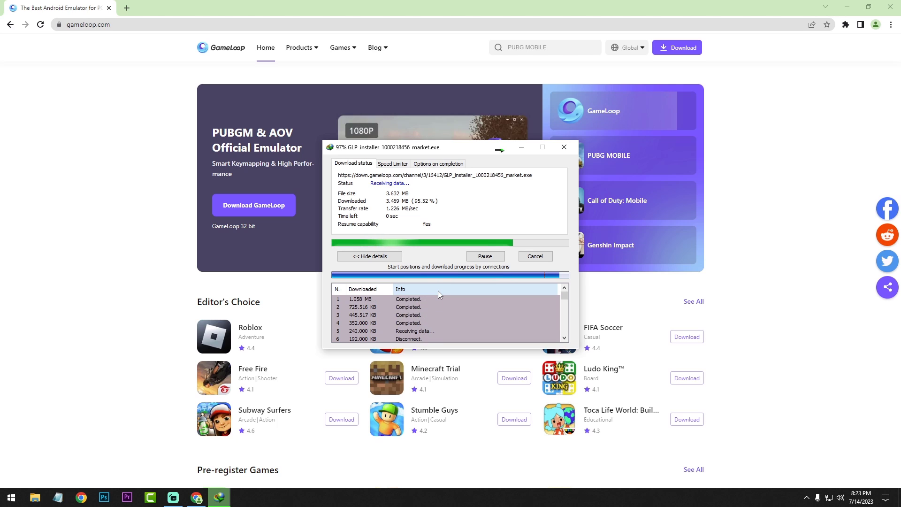
- Run the downloaded installer to install GameLoop in E:\Program Files\TxGameAssistant\ and launch it
{"action": "left_click", "coordinate": [380, 278]}
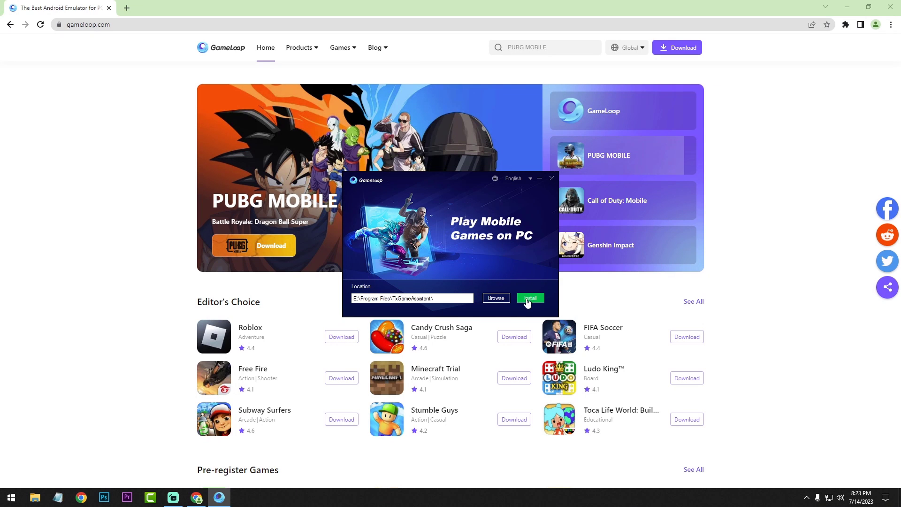
{"action": "left_click", "coordinate": [537, 300]}
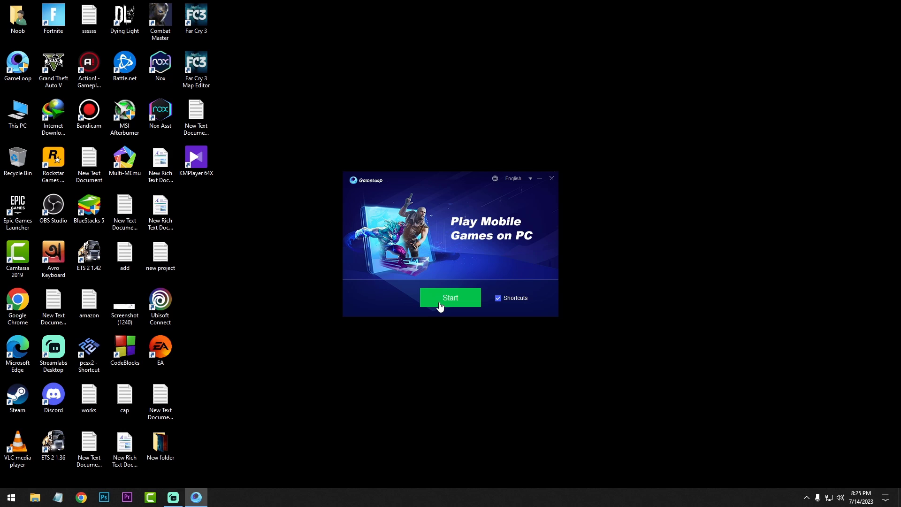
{"action": "left_click", "coordinate": [440, 302]}
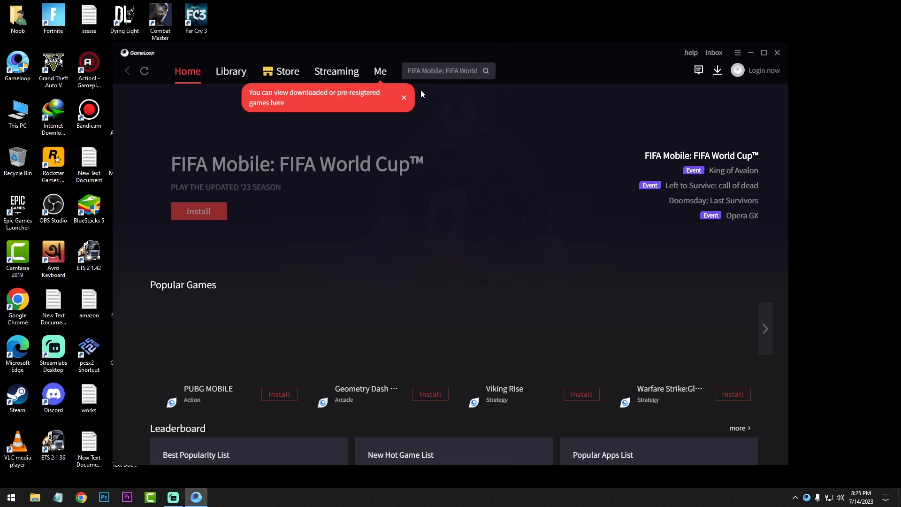
- Install PUBG MOBILE from the recommended games and close the installer window once the download completes
{"action": "left_click", "coordinate": [403, 99]}
{"action": "left_click", "coordinate": [380, 73]}
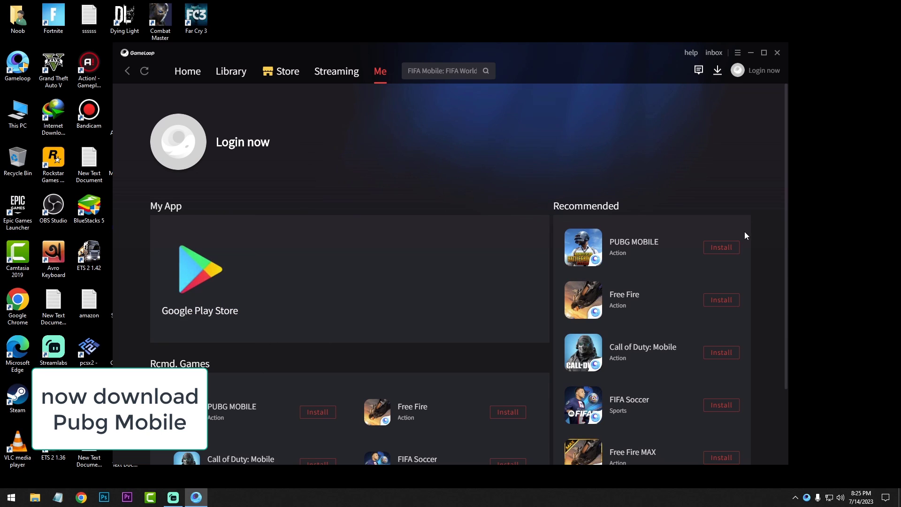
{"action": "left_click", "coordinate": [727, 248]}
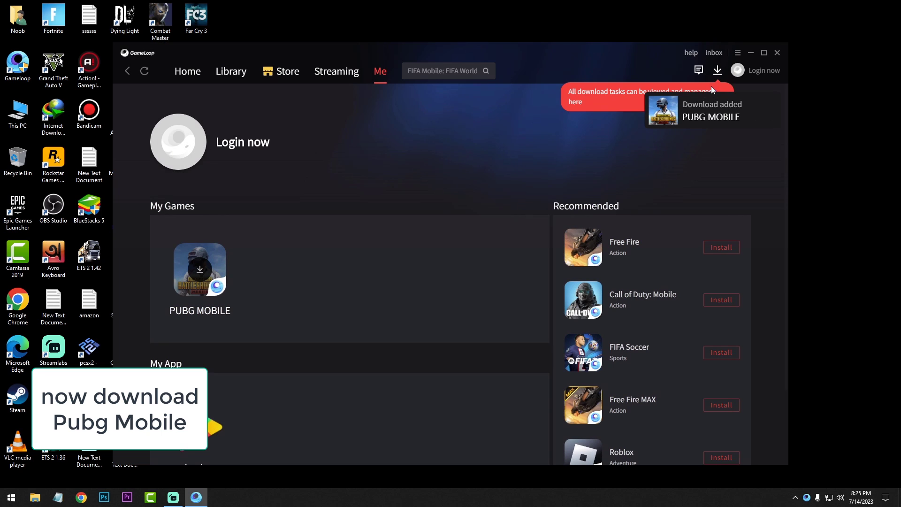
{"action": "left_click", "coordinate": [717, 70]}
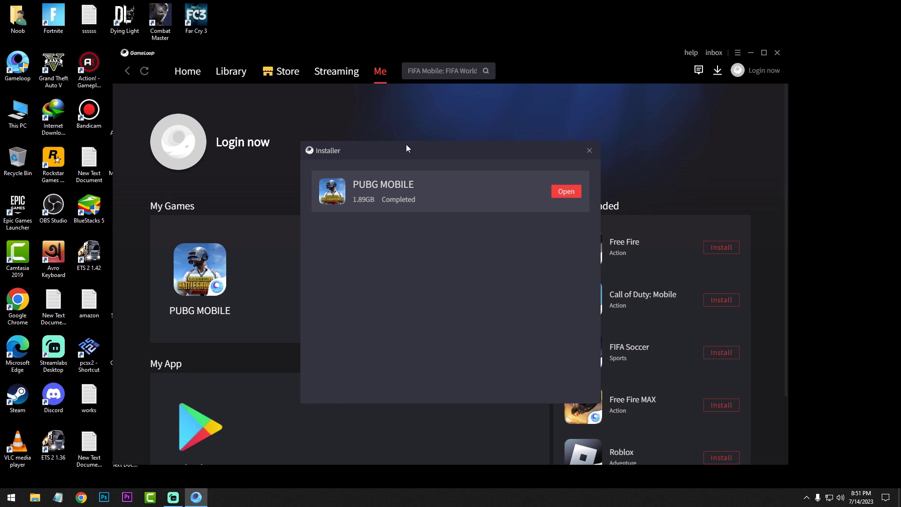
{"action": "left_click", "coordinate": [589, 152]}
- Set the emulator engine's memory to 4096M in the GameLoop settings
{"action": "left_click", "coordinate": [737, 52]}
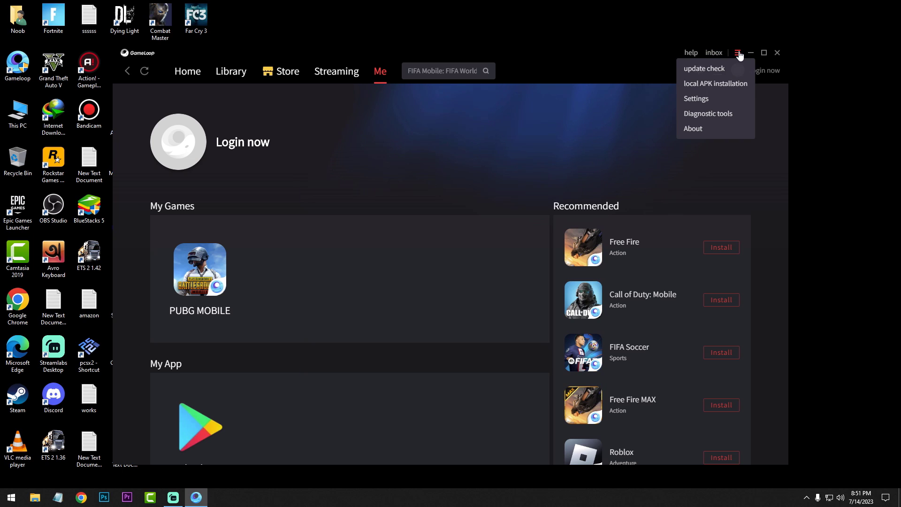
{"action": "left_click", "coordinate": [697, 98]}
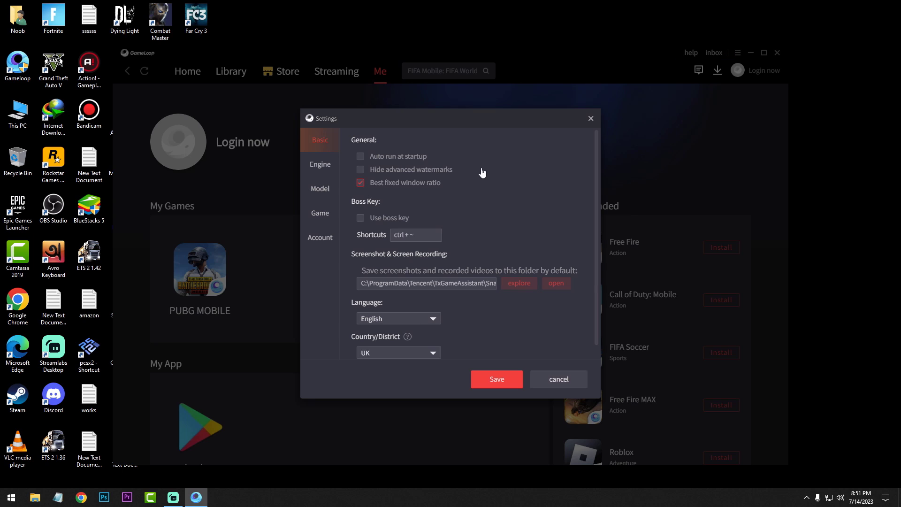
{"action": "left_click", "coordinate": [325, 166]}
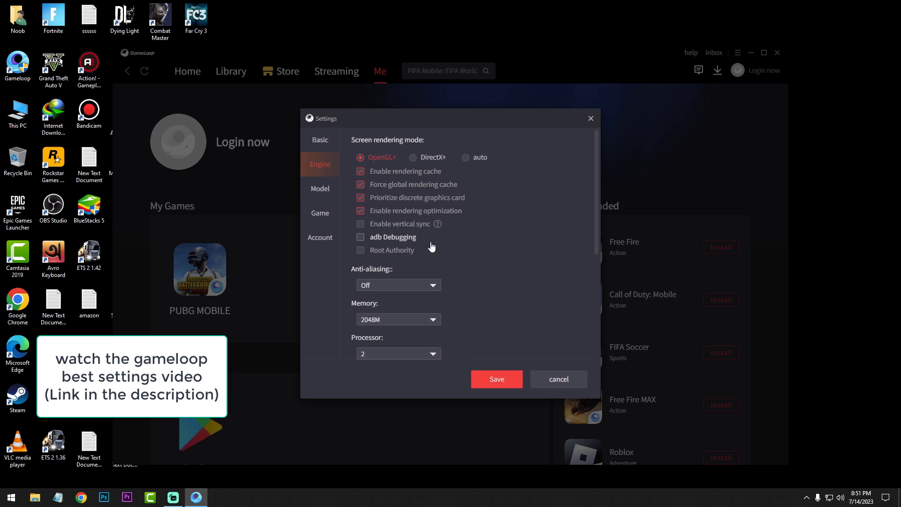
{"action": "scroll", "coordinate": [450, 247], "scroll_direction": "down", "scroll_amount": 4}
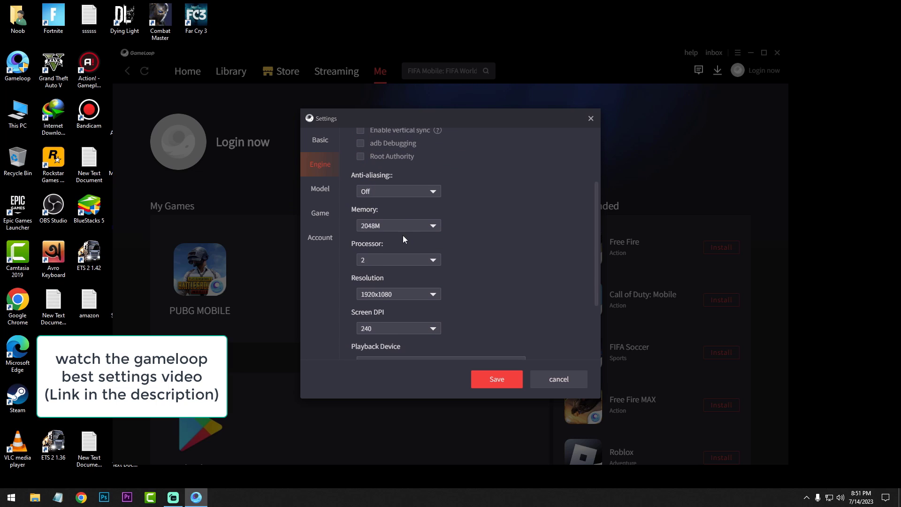
{"action": "left_click", "coordinate": [399, 225]}
{"action": "left_click", "coordinate": [380, 267]}
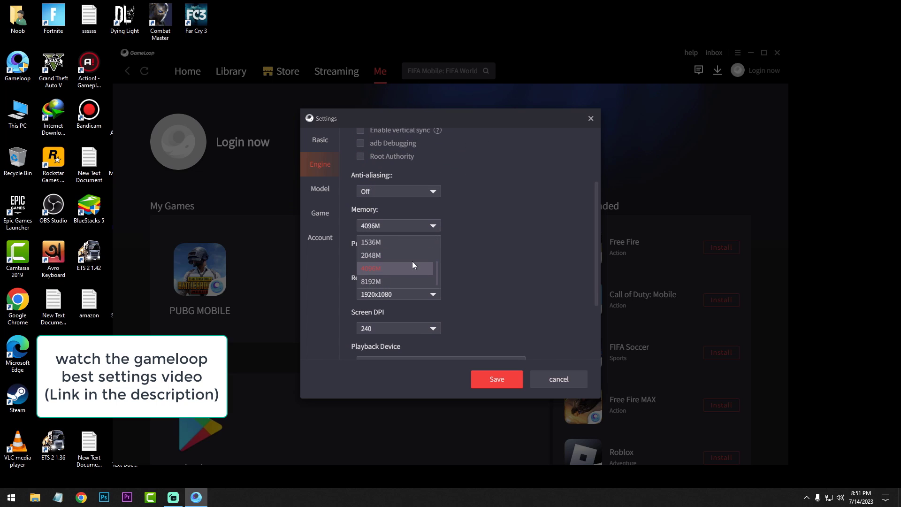
{"action": "left_click", "coordinate": [425, 261]}
{"action": "left_click", "coordinate": [426, 262]}
{"action": "scroll", "coordinate": [489, 290], "scroll_direction": "down", "scroll_amount": 4}
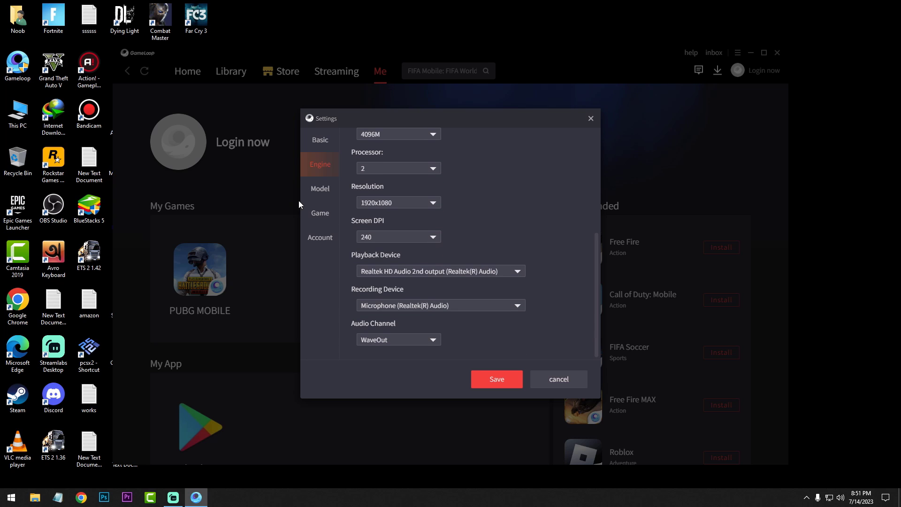
- Set PUBG MOBILE's graphics quality to Smooth and its FPS to 90, and save the settings
{"action": "left_click", "coordinate": [320, 197]}
{"action": "left_click", "coordinate": [319, 214]}
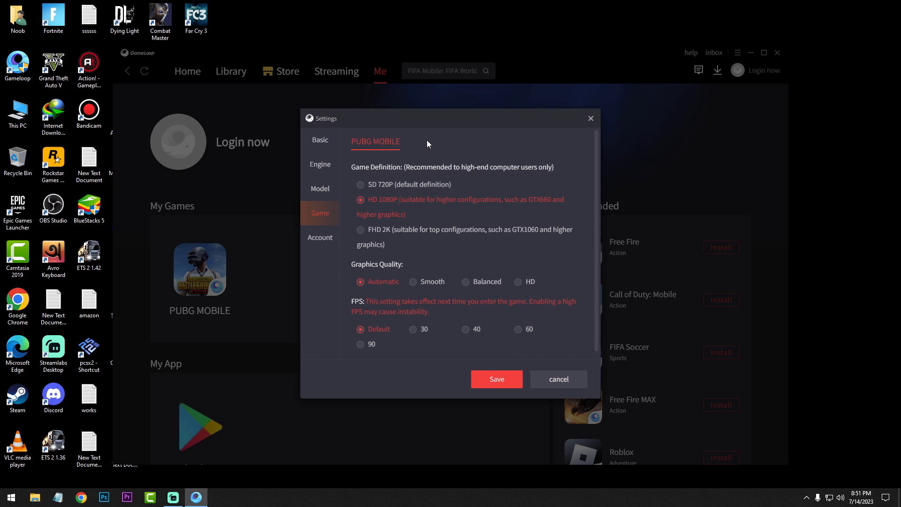
{"action": "left_click", "coordinate": [411, 281]}
{"action": "scroll", "coordinate": [431, 300], "scroll_direction": "down", "scroll_amount": 1}
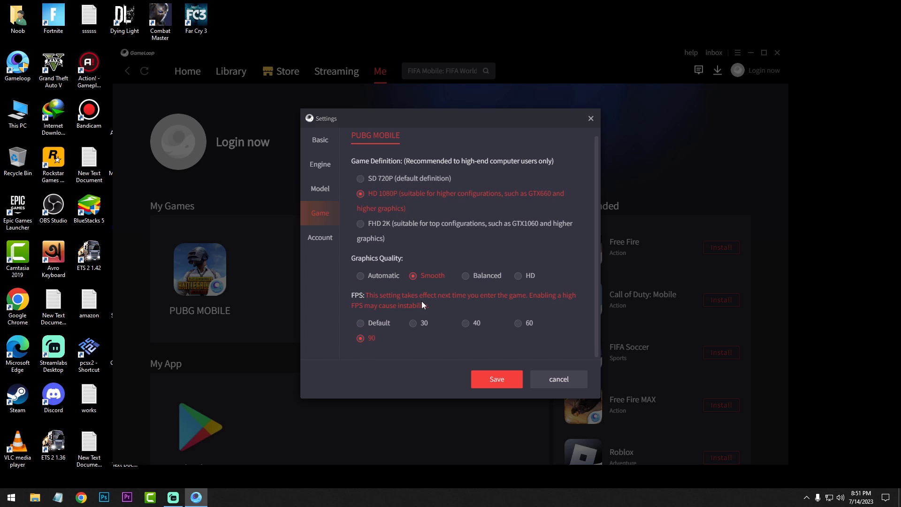
{"action": "left_click", "coordinate": [489, 378]}
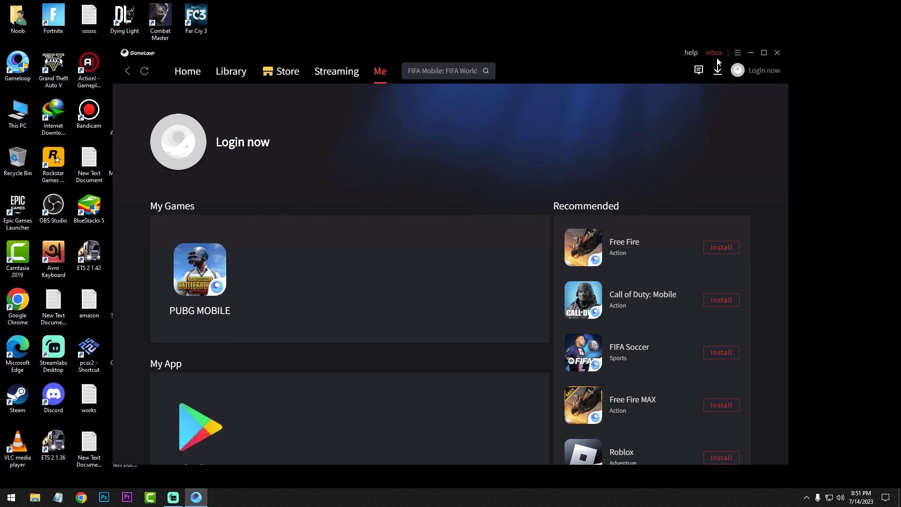
- Set the Gameloop desktop shortcut's compatibility options to disable fullscreen optimizations and run the program as an administrator
{"action": "left_click", "coordinate": [751, 52]}
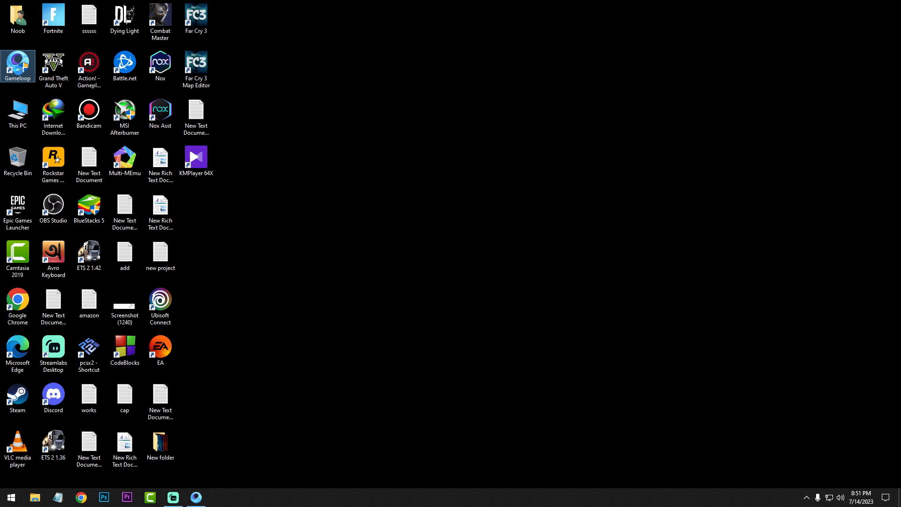
{"action": "right_click", "coordinate": [19, 70]}
{"action": "left_click", "coordinate": [94, 290]}
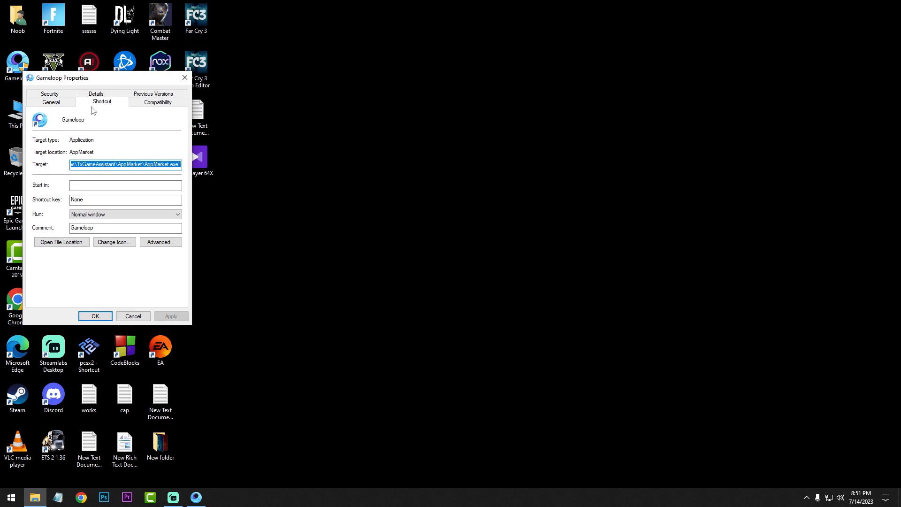
{"action": "left_click", "coordinate": [162, 104]}
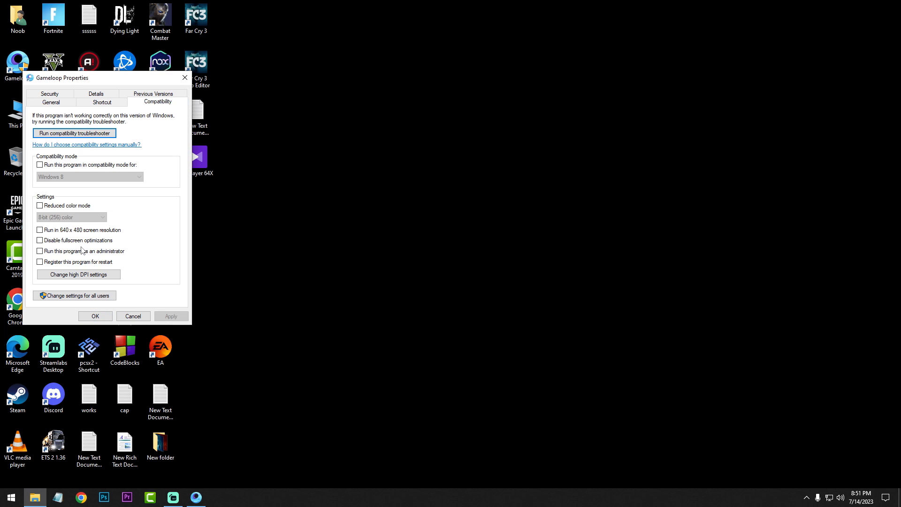
{"action": "left_click", "coordinate": [40, 251]}
{"action": "left_click", "coordinate": [131, 317]}
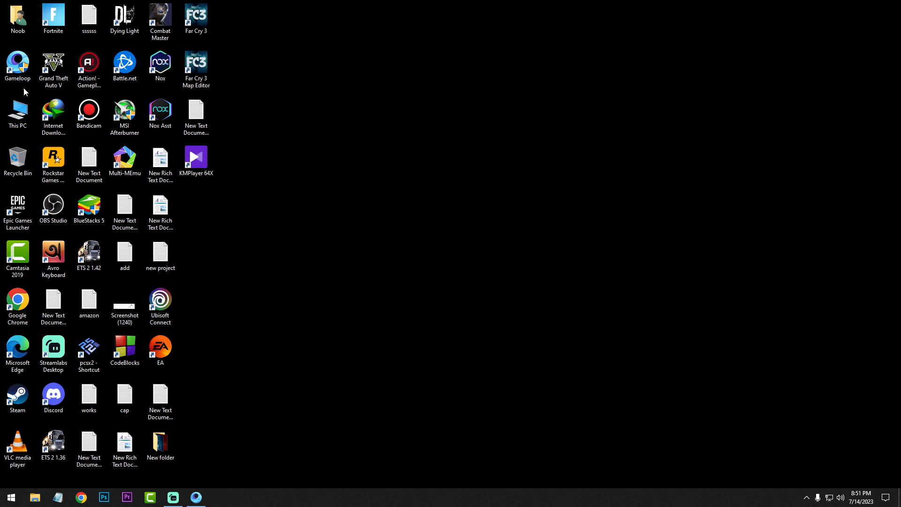
- Open the Gameloop shortcut's file location, copy the AppMarket folder path, and minimise the folder window
{"action": "right_click", "coordinate": [17, 74]}
{"action": "right_click", "coordinate": [16, 66]}
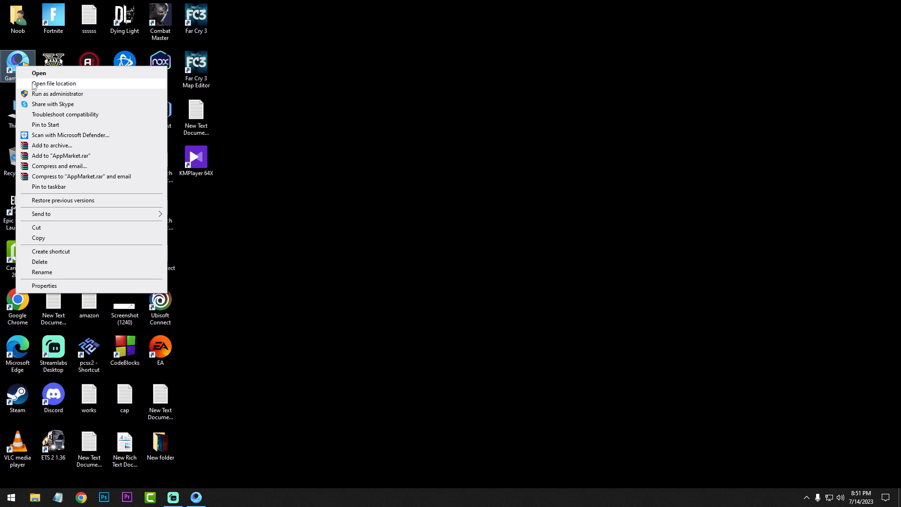
{"action": "left_click", "coordinate": [34, 84]}
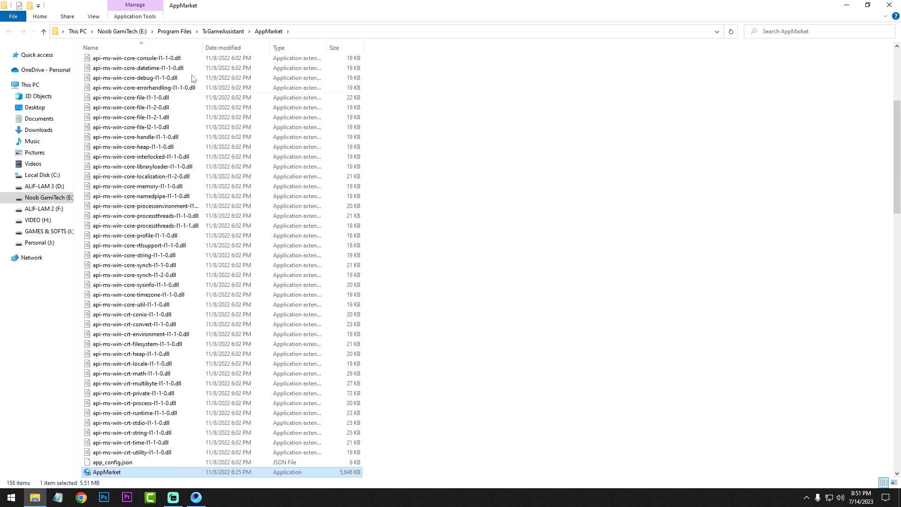
{"action": "left_click", "coordinate": [333, 31]}
{"action": "key", "text": "ctrl+c"}
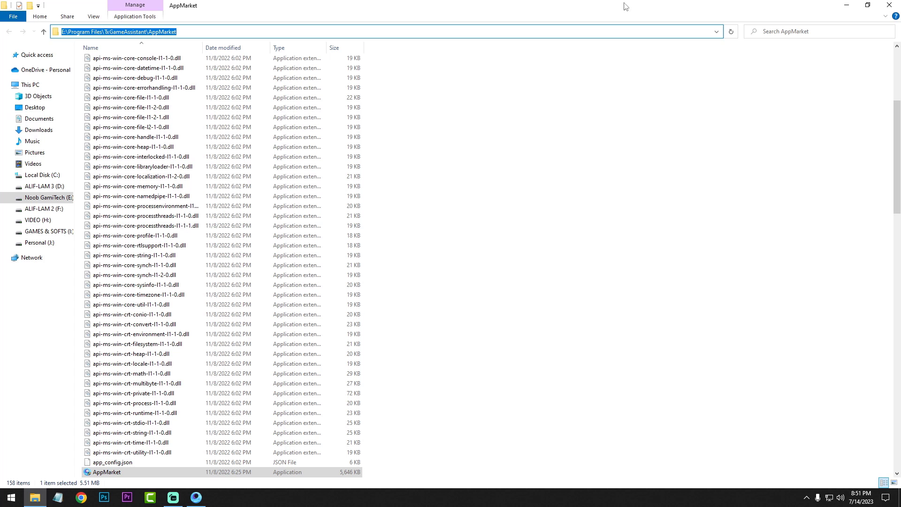
{"action": "left_click", "coordinate": [847, 5]}
- Find and open the Windows Graphics settings page
{"action": "key", "text": "super"}
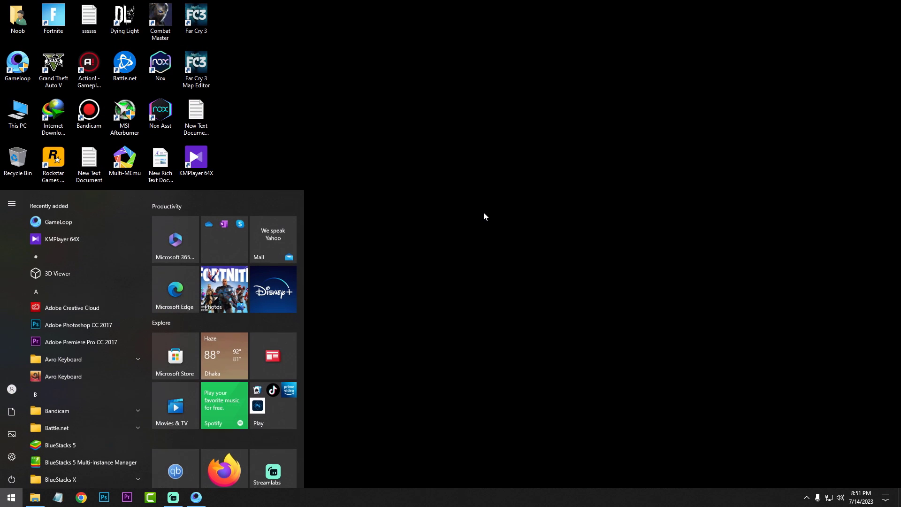
{"action": "type", "text": "graphics"}
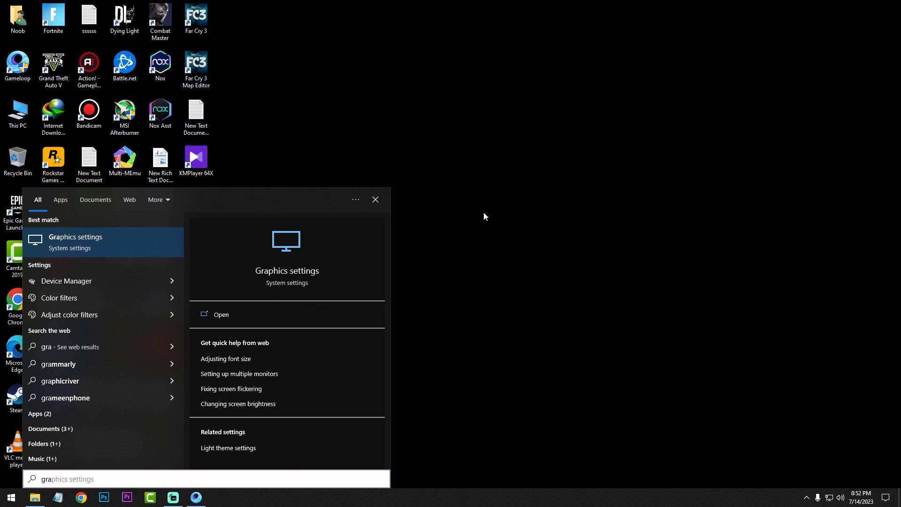
{"action": "key", "text": "Return"}
- Add AppMarket from E:\Program Files\TxGameAssistant\AppMarket as a desktop app and set its graphics preference to High performance
{"action": "left_click", "coordinate": [38, 224]}
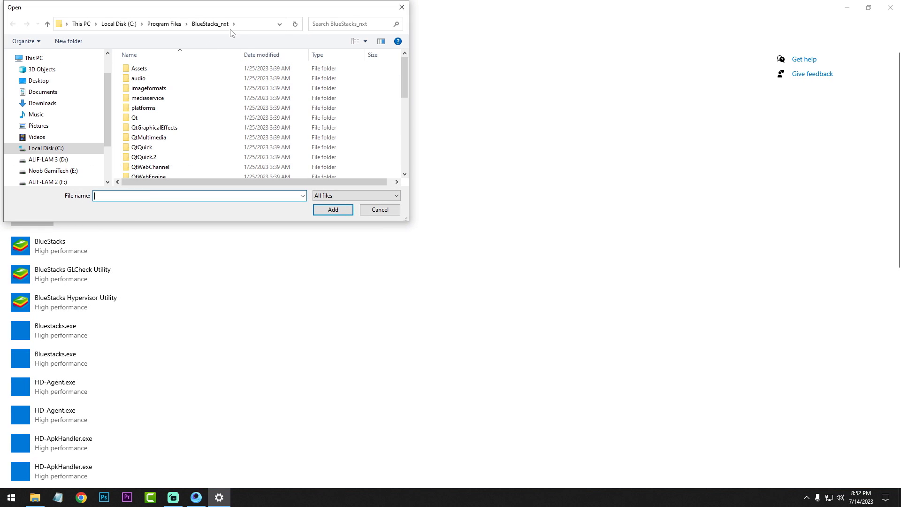
{"action": "left_click", "coordinate": [240, 24]}
{"action": "key", "text": "ctrl+v"}
{"action": "key", "text": "Return"}
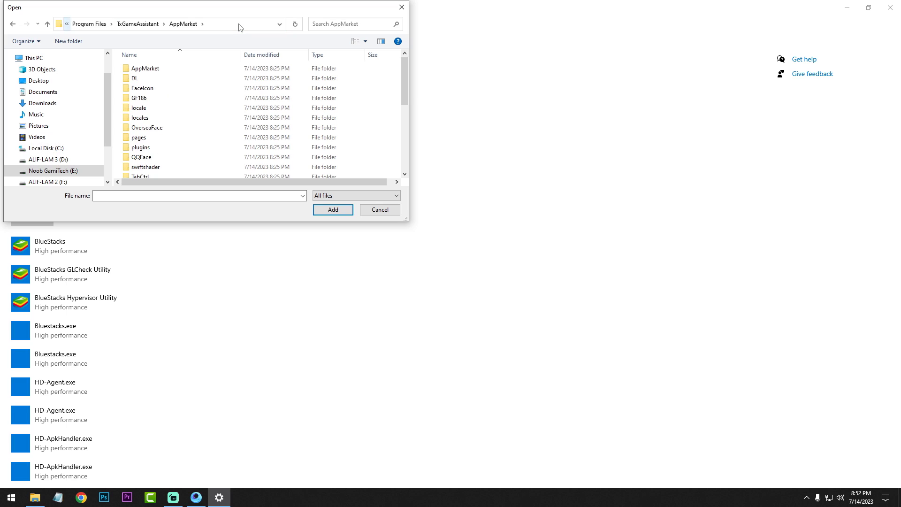
{"action": "left_click_drag", "start_coordinate": [402, 71], "coordinate": [402, 164]}
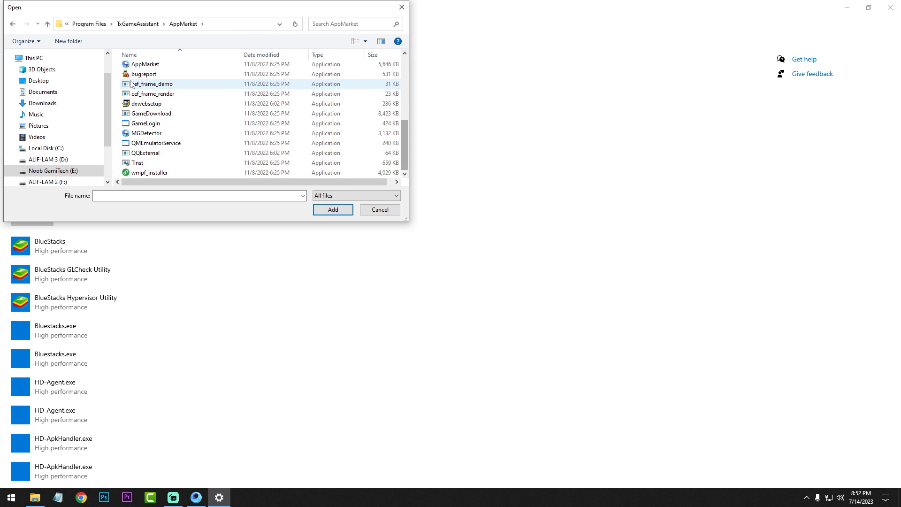
{"action": "left_click", "coordinate": [155, 65]}
{"action": "left_click", "coordinate": [332, 210]}
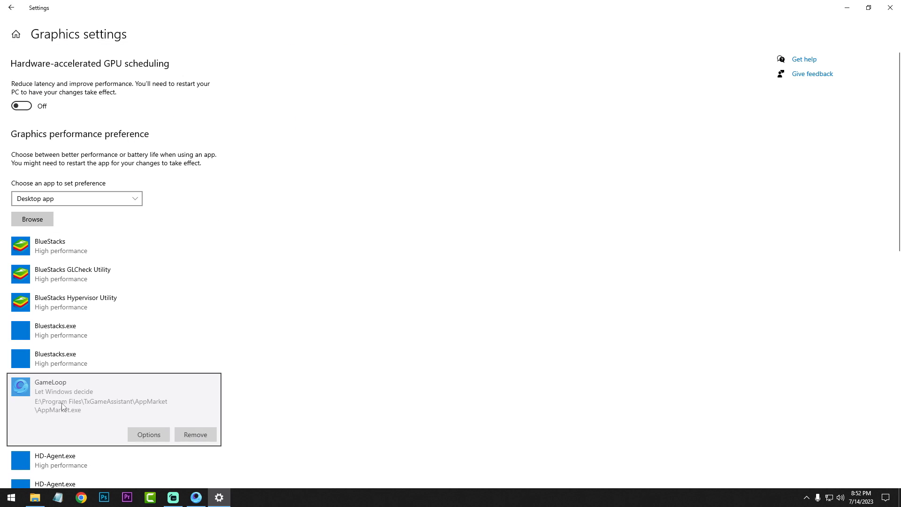
{"action": "left_click", "coordinate": [166, 434]}
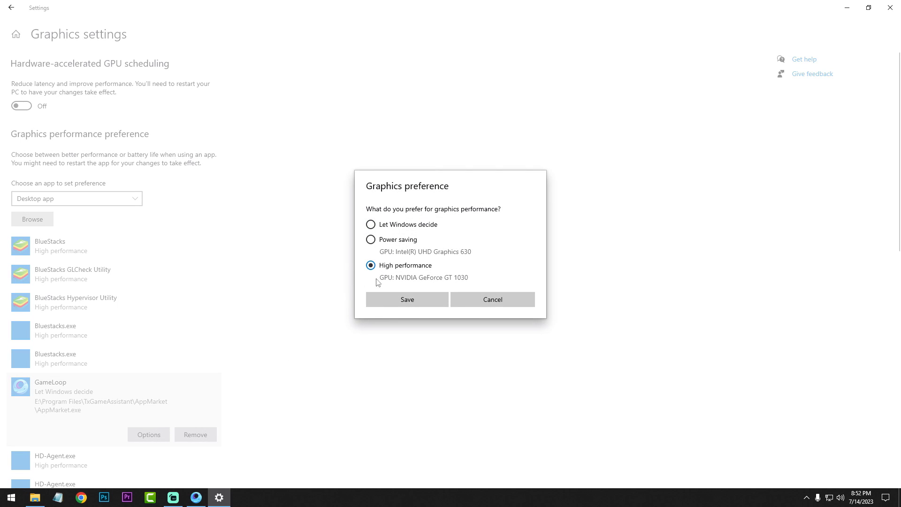
{"action": "left_click", "coordinate": [406, 299]}
- Add AndroidEmulator from the TxGameAssistant\ui folder and set its graphics preference to High performance
{"action": "left_click", "coordinate": [32, 219]}
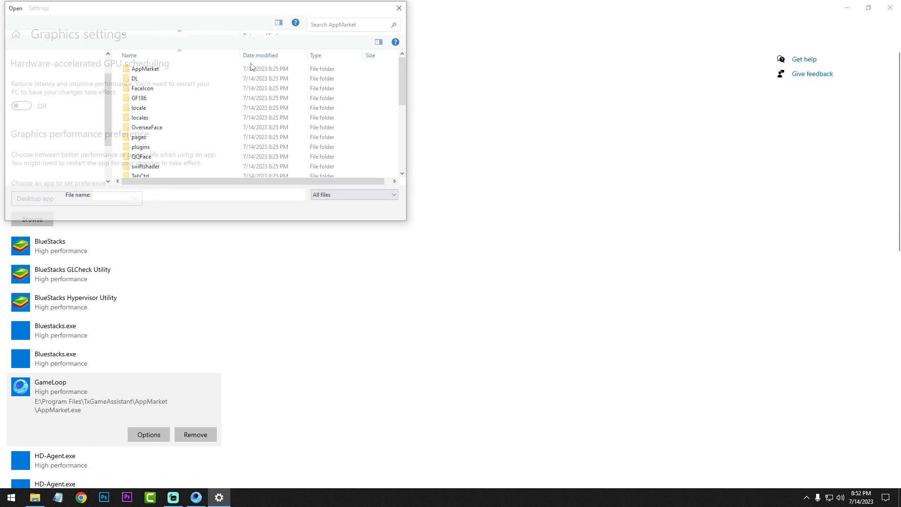
{"action": "left_click", "coordinate": [154, 26]}
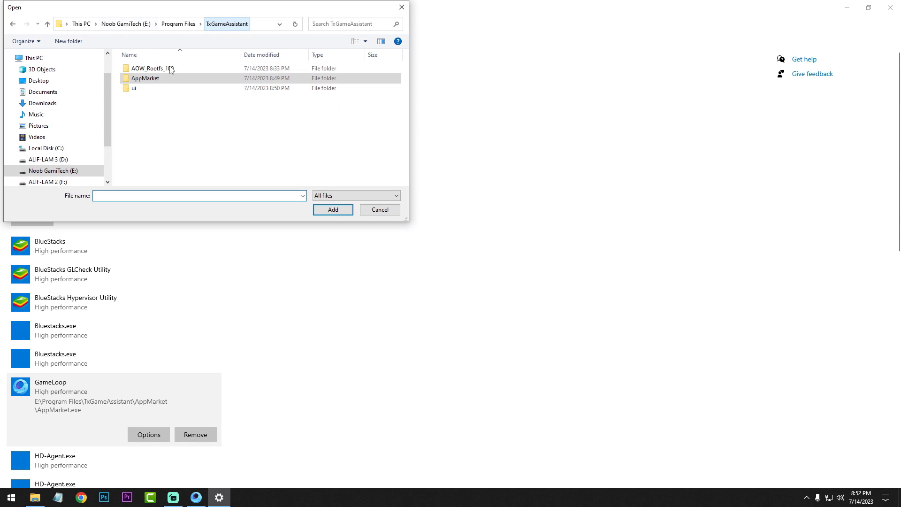
{"action": "double_click", "coordinate": [134, 88]}
{"action": "scroll", "coordinate": [168, 111], "scroll_direction": "down", "scroll_amount": 5}
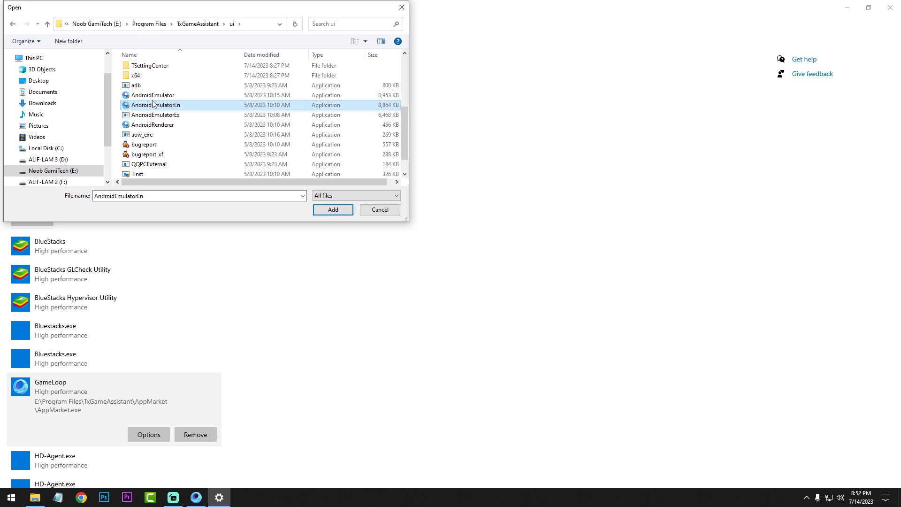
{"action": "double_click", "coordinate": [153, 95]}
{"action": "left_click", "coordinate": [139, 427]}
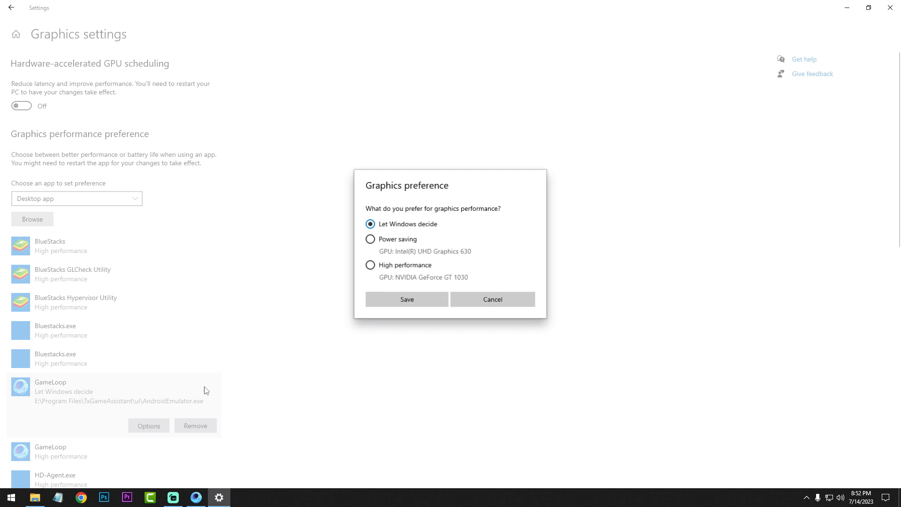
{"action": "left_click", "coordinate": [401, 296]}
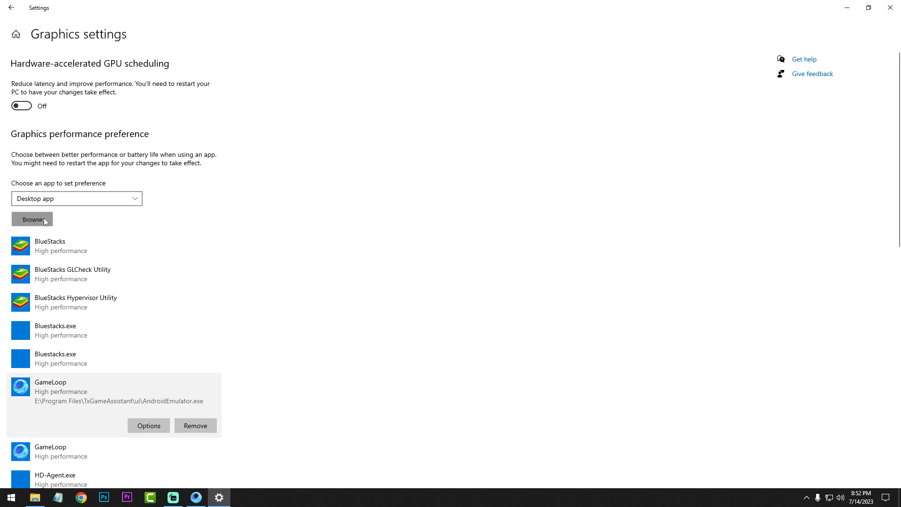
- Add AndroidEmulatorEn from the TxGameAssistant\ui folder and set its graphics preference to High performance
{"action": "scroll", "coordinate": [188, 162], "scroll_direction": "down", "scroll_amount": 3}
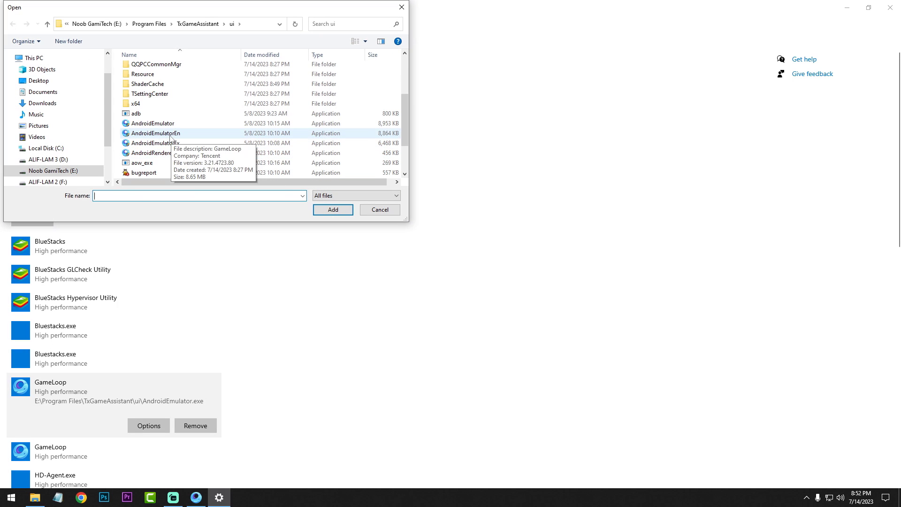
{"action": "double_click", "coordinate": [178, 160]}
{"action": "left_click", "coordinate": [149, 425]}
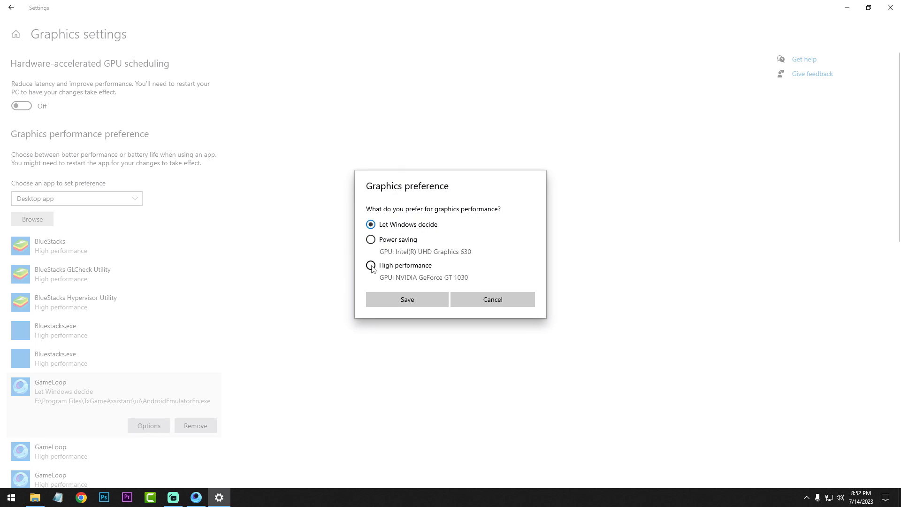
{"action": "left_click", "coordinate": [389, 304]}
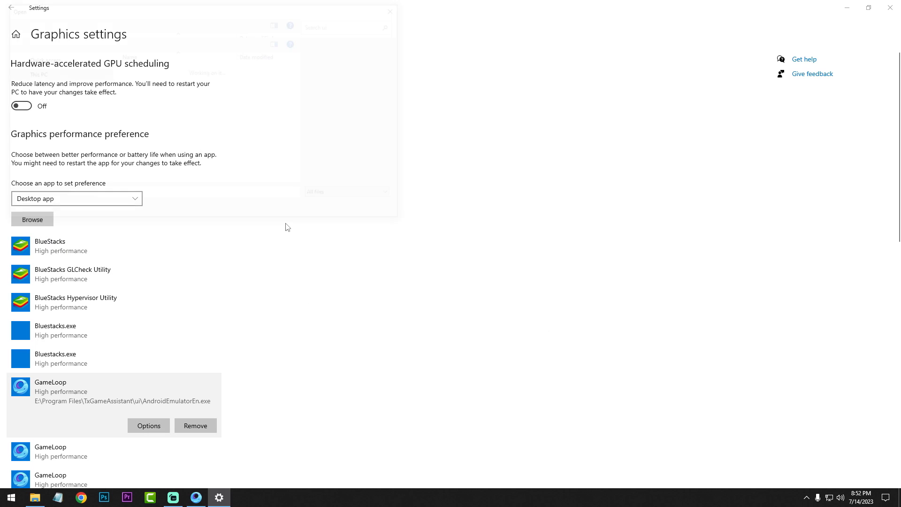
- Add AndroidEmulatorEx from the TxGameAssistant\ui folder and set its graphics preference to High performance
{"action": "scroll", "coordinate": [221, 163], "scroll_direction": "down", "scroll_amount": 2}
{"action": "double_click", "coordinate": [181, 148]}
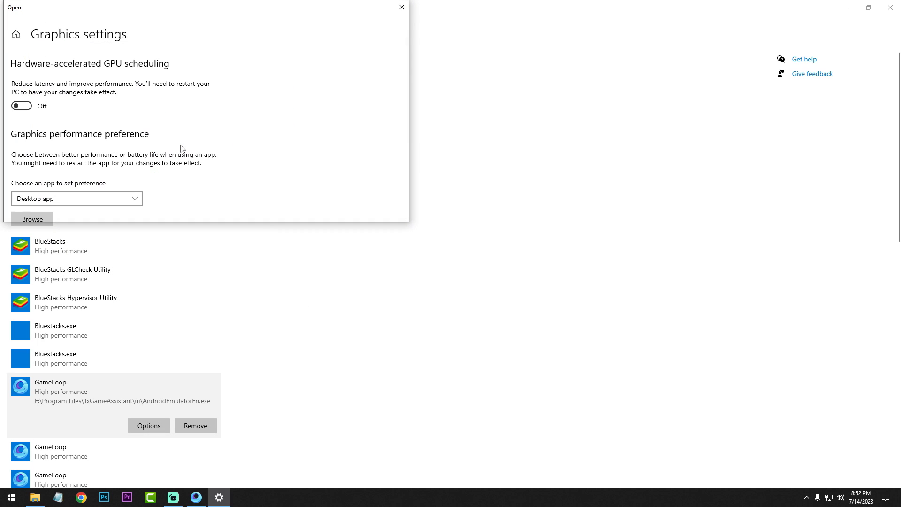
{"action": "left_click", "coordinate": [148, 425]}
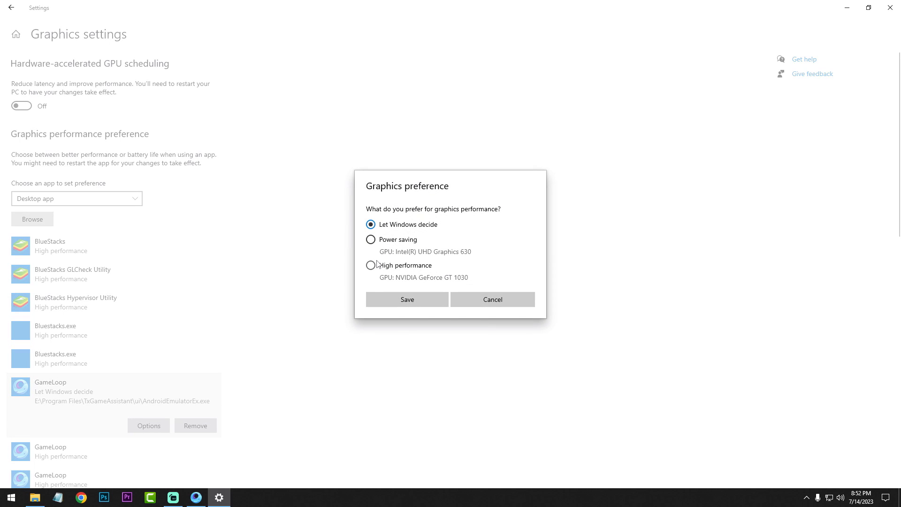
{"action": "left_click", "coordinate": [393, 298]}
- Add aow_exe from the TxGameAssistant\ui folder and set its graphics preference to High performance
{"action": "left_click", "coordinate": [30, 220]}
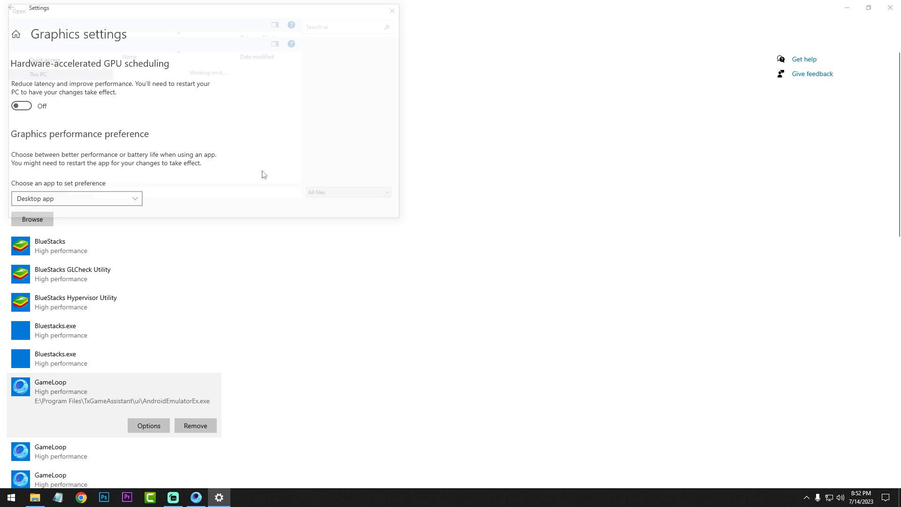
{"action": "scroll", "coordinate": [298, 154], "scroll_direction": "down", "scroll_amount": 3}
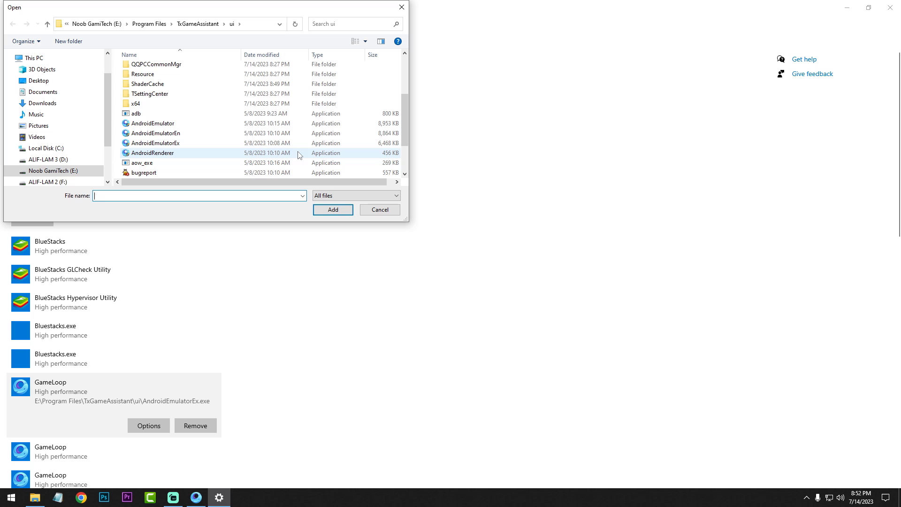
{"action": "left_click", "coordinate": [143, 163]}
{"action": "left_click", "coordinate": [330, 210]}
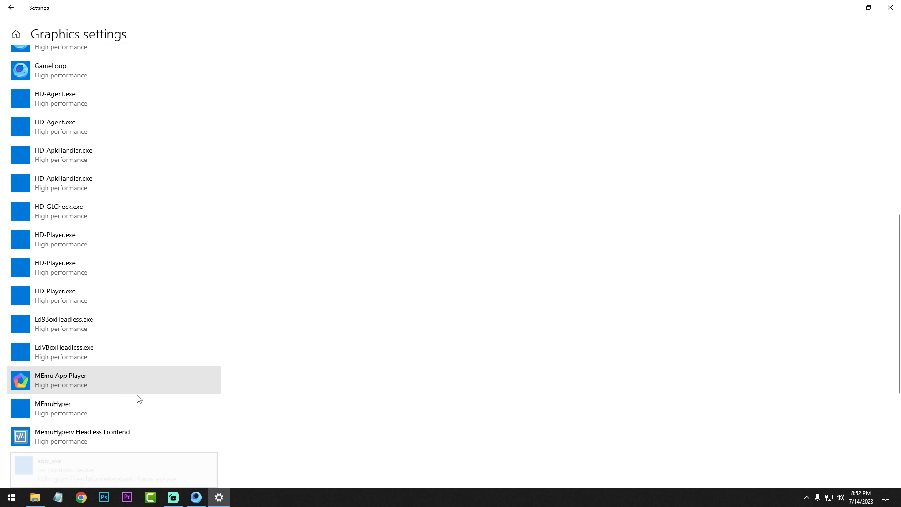
{"action": "left_click", "coordinate": [121, 464]}
{"action": "left_click", "coordinate": [160, 437]}
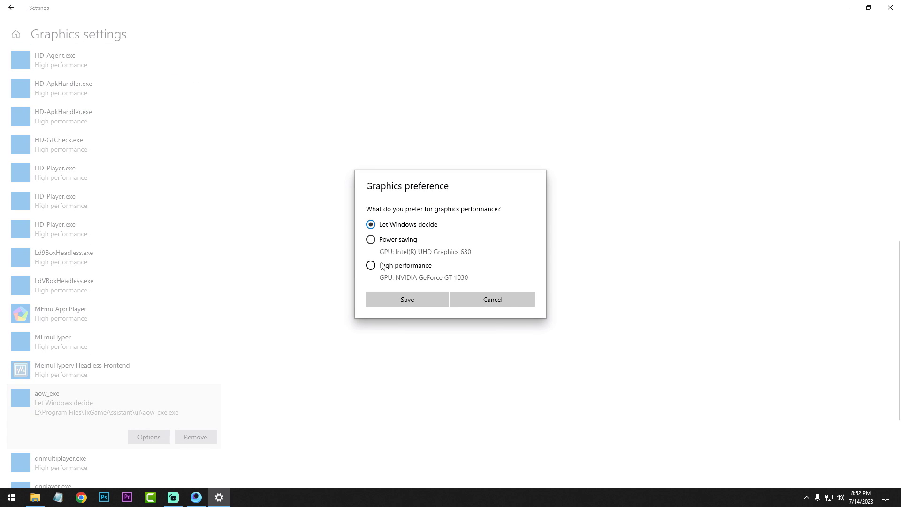
{"action": "left_click", "coordinate": [407, 300]}
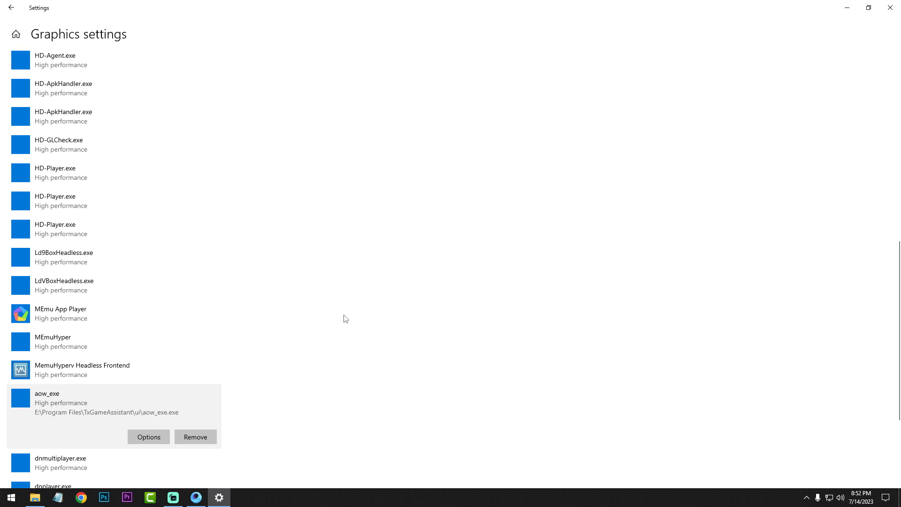
- Add AndroidRenderer from the TxGameAssistant\ui folder, set its graphics preference to High performance, and close Settings
{"action": "scroll", "coordinate": [113, 221], "scroll_direction": "up", "scroll_amount": 15}
{"action": "left_click", "coordinate": [47, 217]}
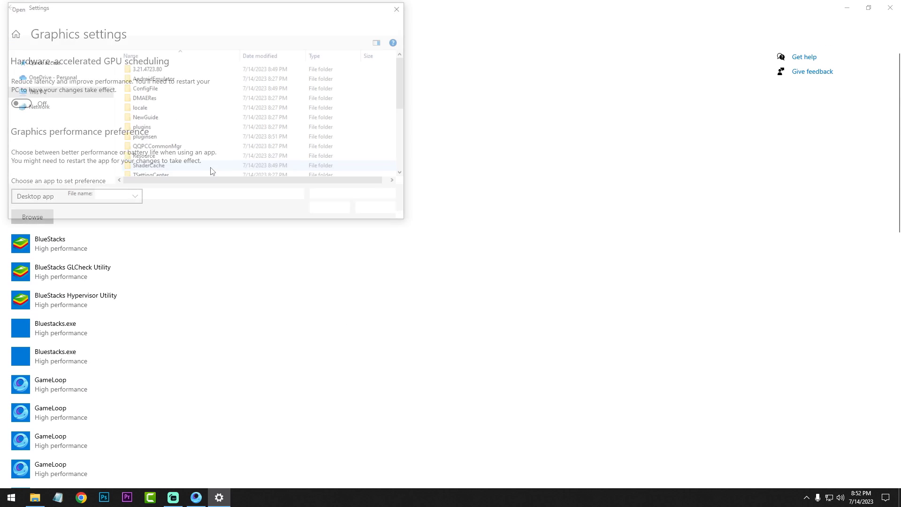
{"action": "scroll", "coordinate": [156, 154], "scroll_direction": "down", "scroll_amount": 3}
{"action": "double_click", "coordinate": [156, 154]}
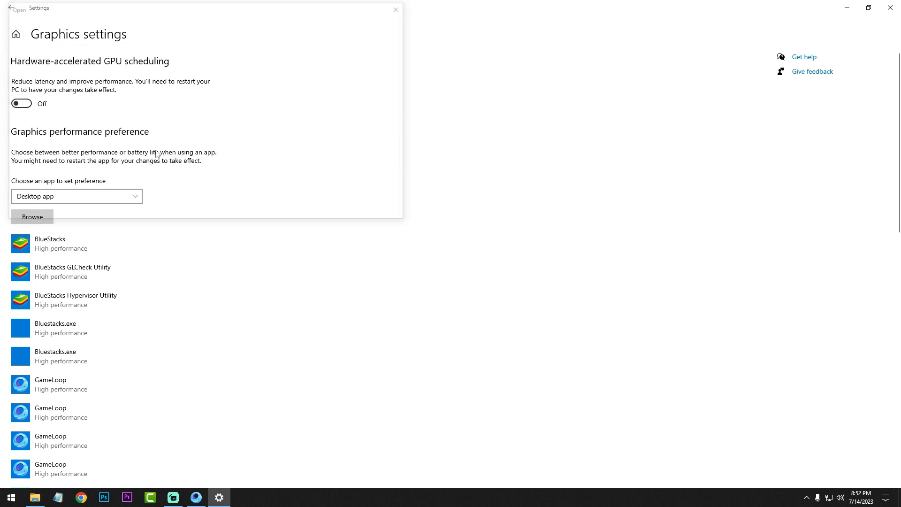
{"action": "left_click", "coordinate": [136, 428]}
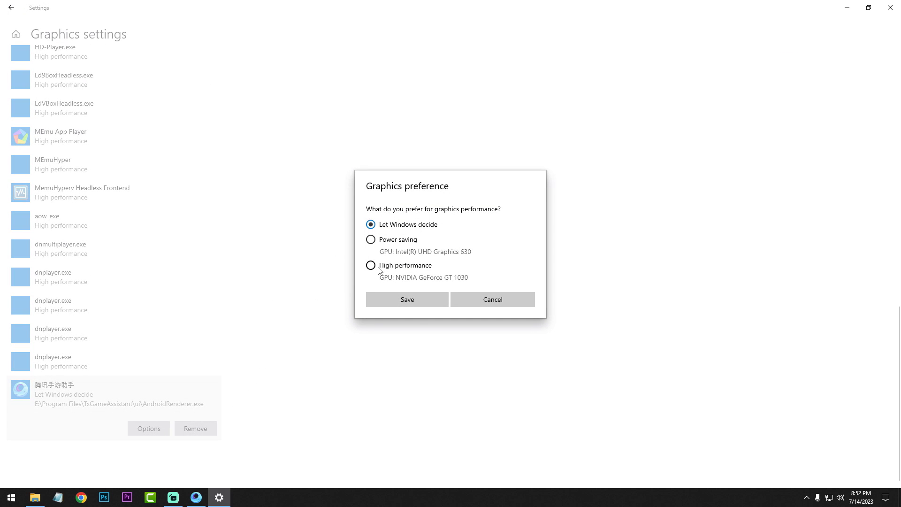
{"action": "left_click", "coordinate": [387, 299]}
{"action": "scroll", "coordinate": [263, 337], "scroll_direction": "up", "scroll_amount": 15}
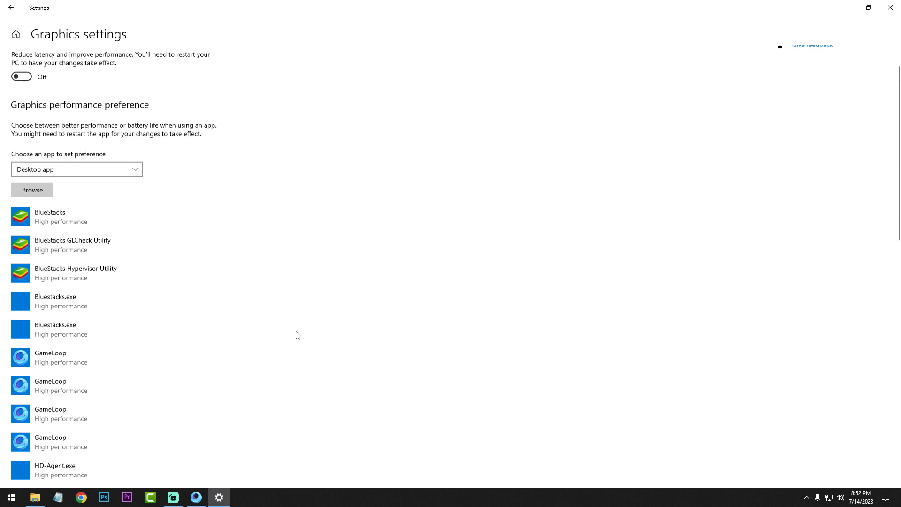
{"action": "left_click", "coordinate": [890, 8]}
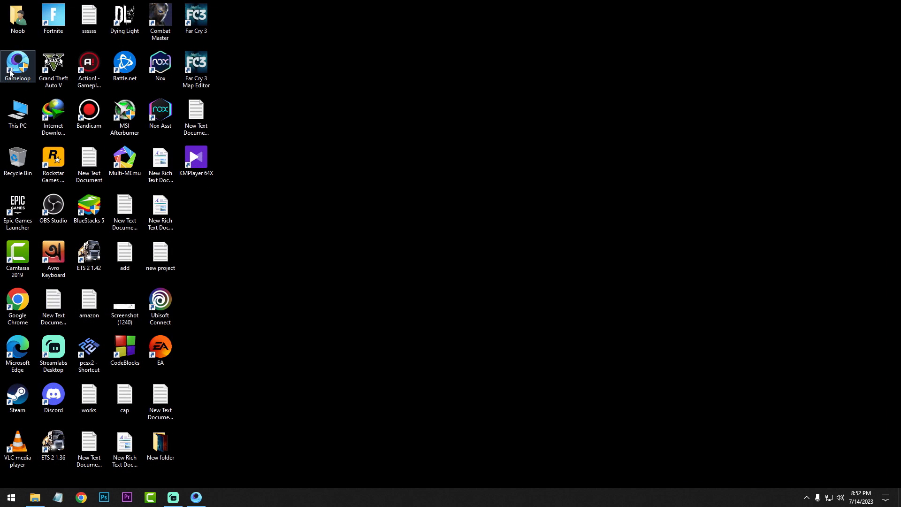
- Move the Gameloop shortcut to the end of the desktop icons and fully exit GameLoop, including its background process
{"action": "left_click_drag", "start_coordinate": [17, 66], "coordinate": [338, 190]}
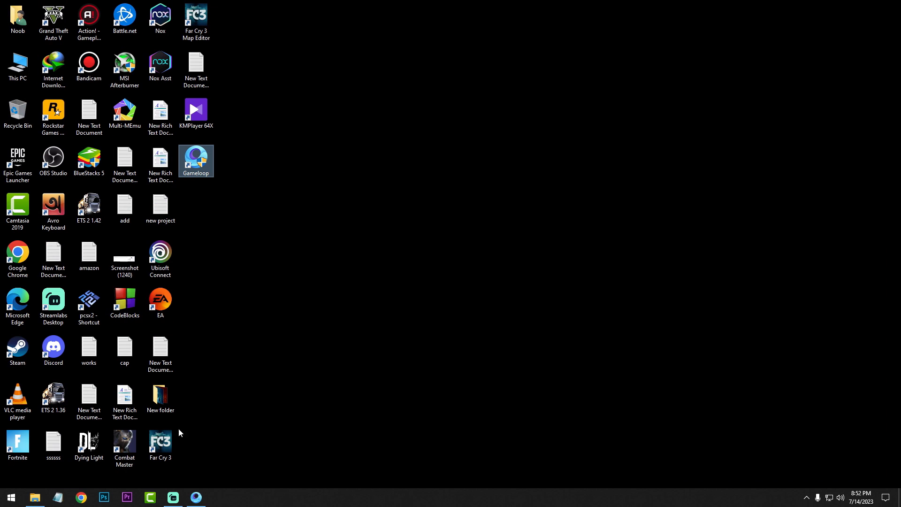
{"action": "left_click", "coordinate": [203, 498]}
{"action": "left_click", "coordinate": [777, 53]}
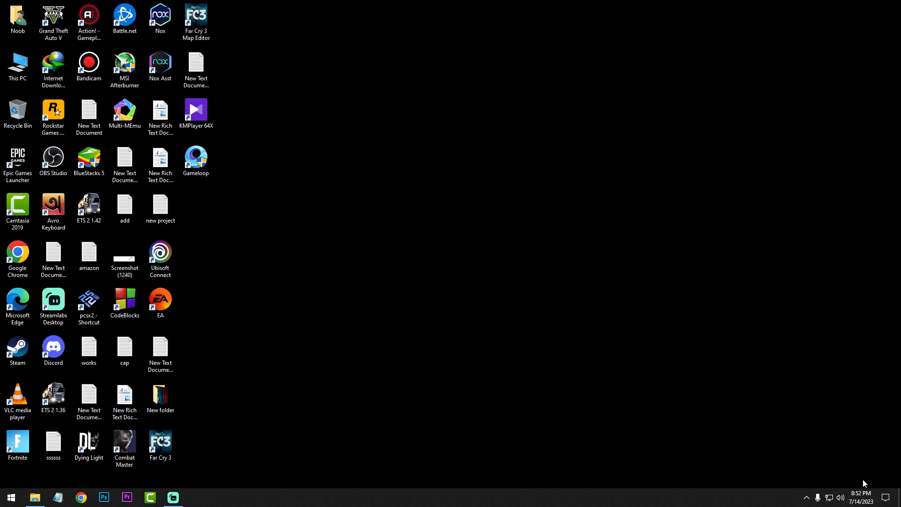
{"action": "left_click", "coordinate": [806, 498]}
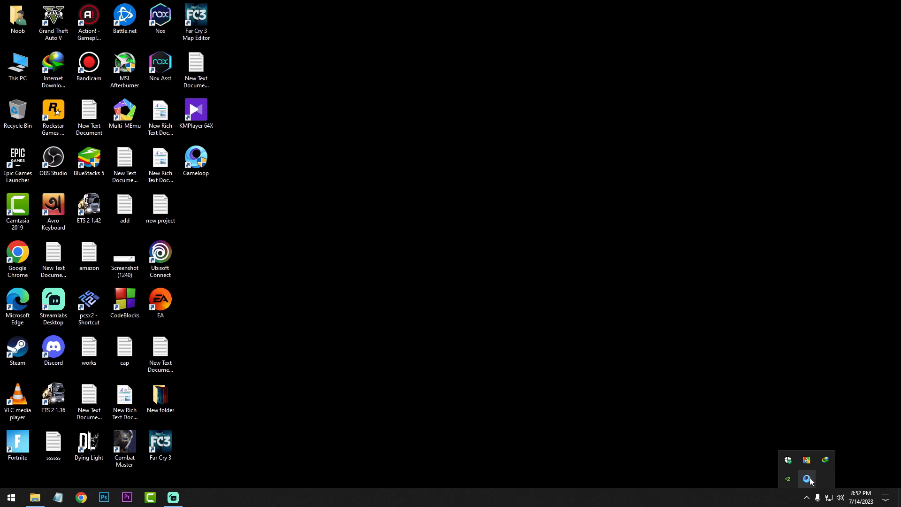
{"action": "right_click", "coordinate": [807, 478]}
{"action": "left_click", "coordinate": [822, 466]}
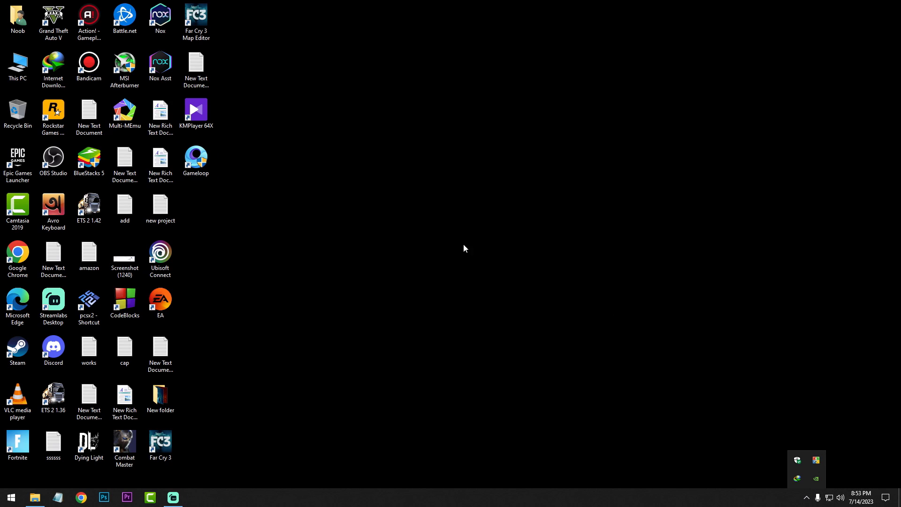
{"action": "left_click", "coordinate": [807, 498]}
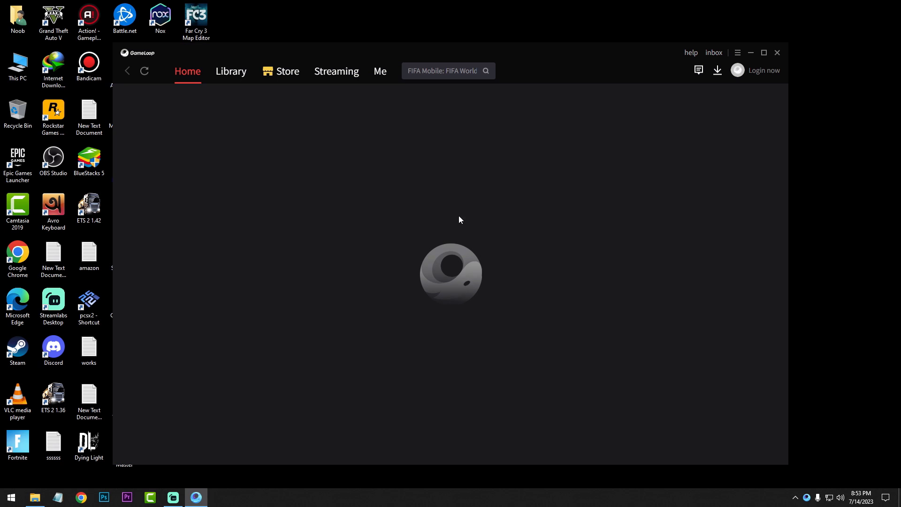
- Open the Me page in the relaunched GameLoop and start the Facebook app in the emulator
{"action": "left_click", "coordinate": [379, 72]}
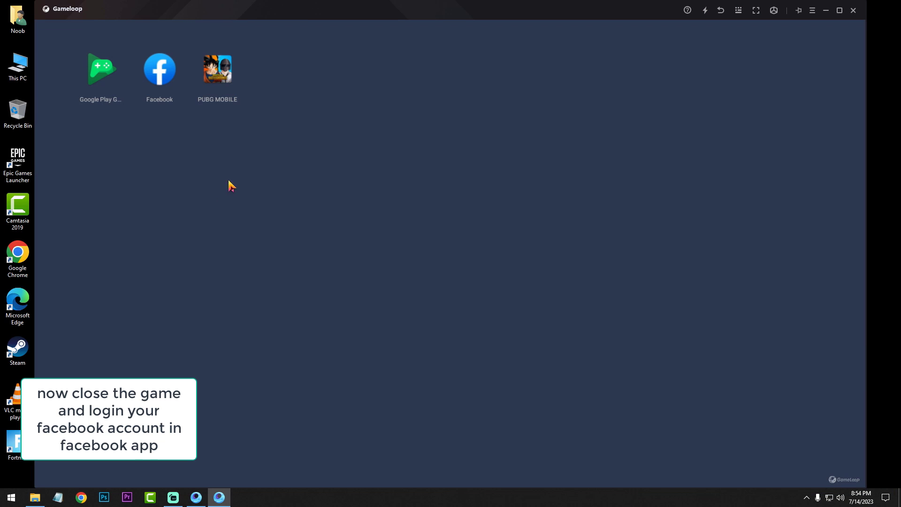
{"action": "left_click", "coordinate": [162, 73]}
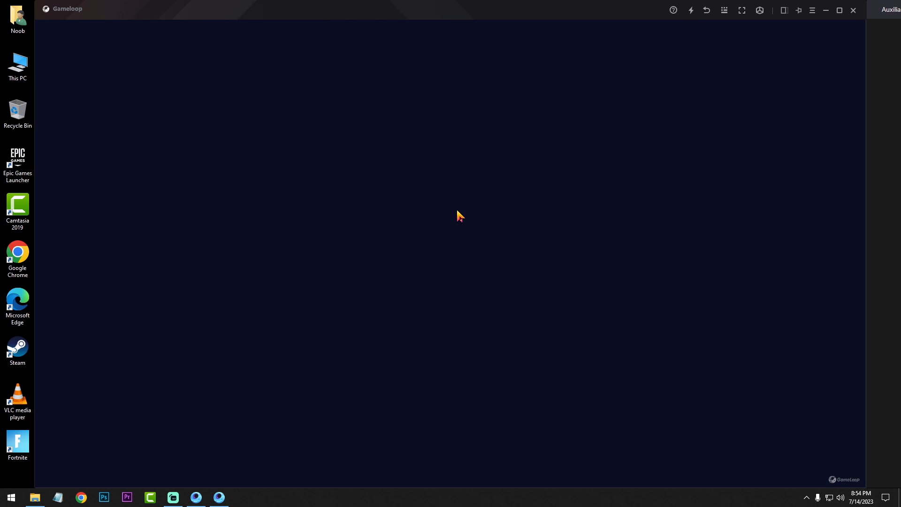
- Maximise the emulator window for PUBG MOBILE and continue through the game's start-up to the lobby
{"action": "left_click", "coordinate": [839, 10]}
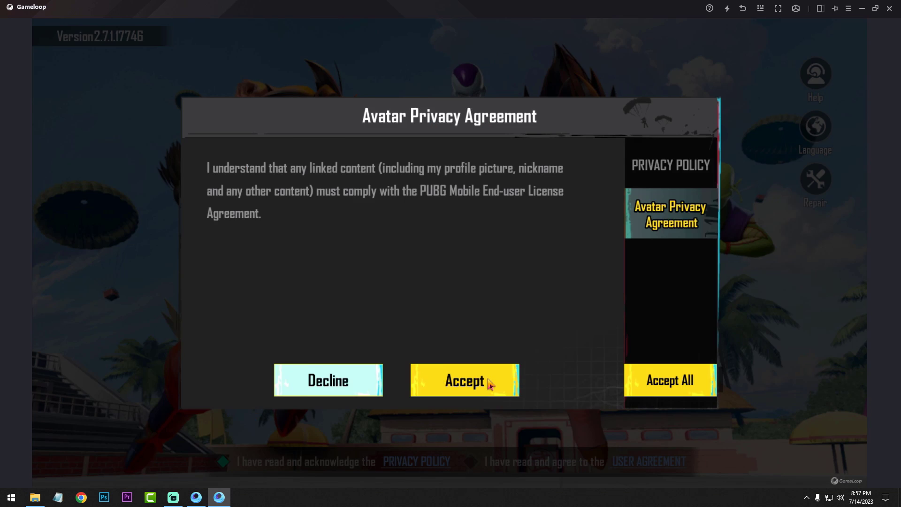
{"action": "left_click", "coordinate": [487, 381]}
{"action": "left_click", "coordinate": [492, 397]}
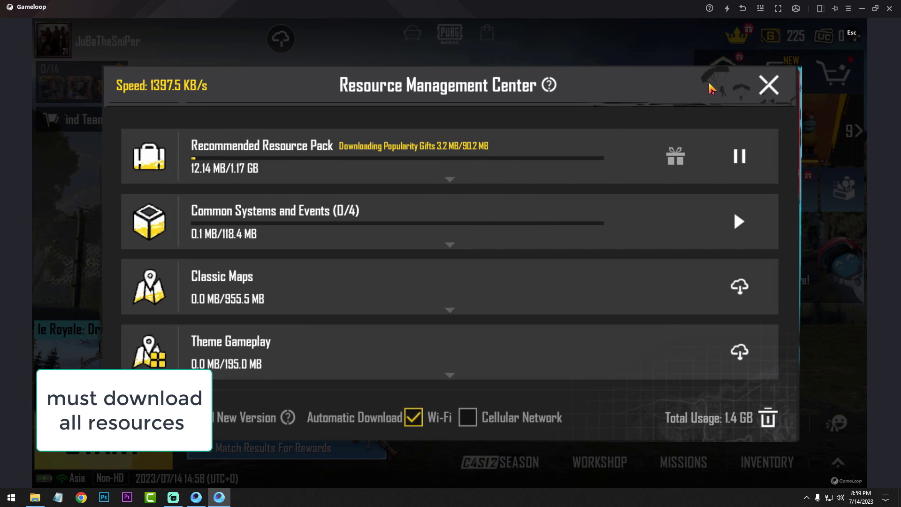
- Close the Resource Management Center and open the game's Graphics & Audio settings
{"action": "left_click", "coordinate": [768, 85]}
{"action": "left_click", "coordinate": [835, 455]}
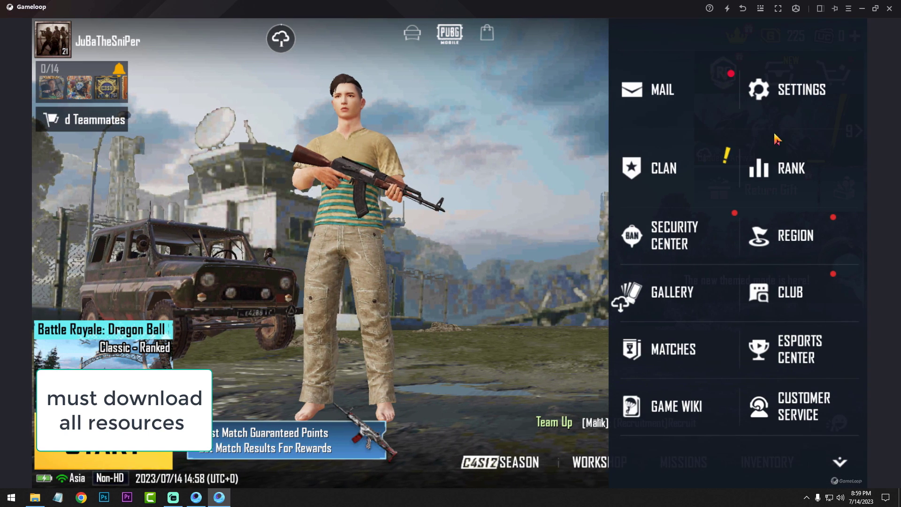
{"action": "left_click", "coordinate": [781, 88]}
{"action": "left_click", "coordinate": [813, 182]}
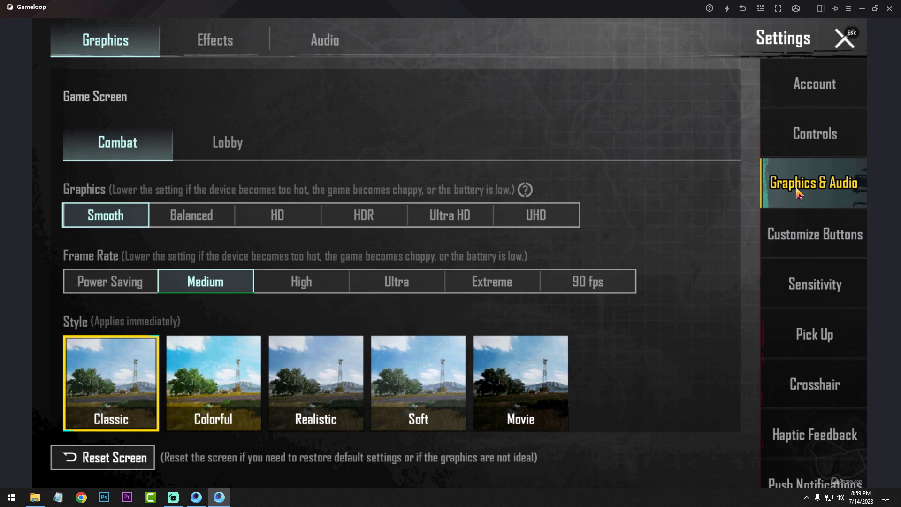
- Set the frame rate to 90 fps for both the Combat and Lobby game screens
{"action": "left_click", "coordinate": [593, 282]}
{"action": "left_click", "coordinate": [467, 353]}
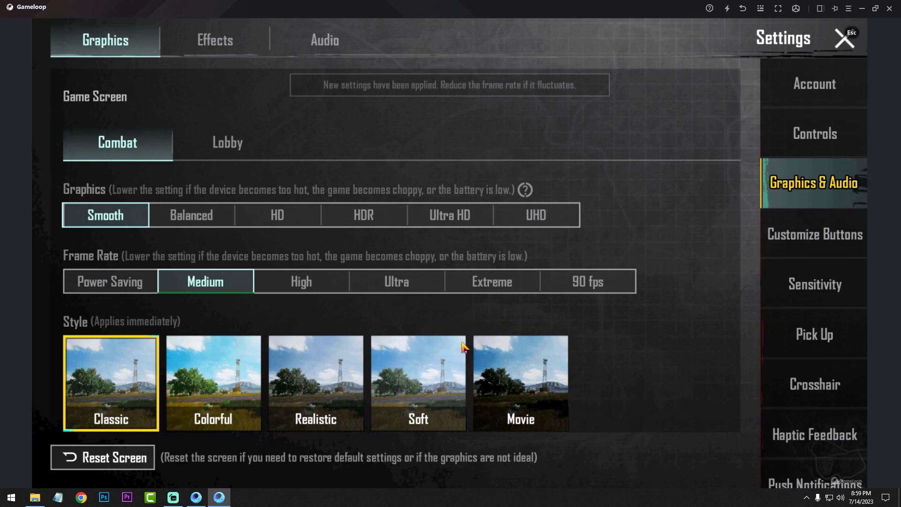
{"action": "left_click", "coordinate": [587, 282]}
{"action": "left_click", "coordinate": [526, 354]}
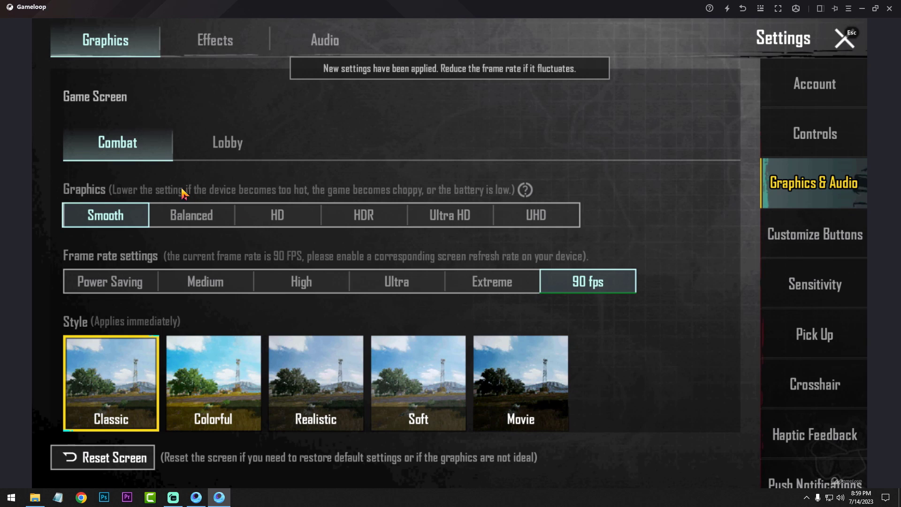
{"action": "left_click", "coordinate": [201, 155]}
{"action": "left_click", "coordinate": [575, 278]}
{"action": "left_click", "coordinate": [528, 353]}
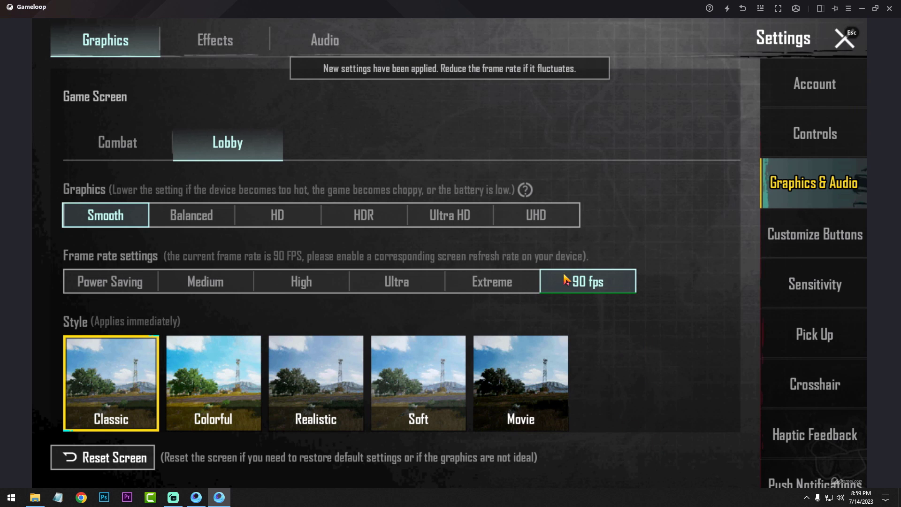
- Enable the emulator's Show FPS display and close the game settings
{"action": "left_click", "coordinate": [793, 10]}
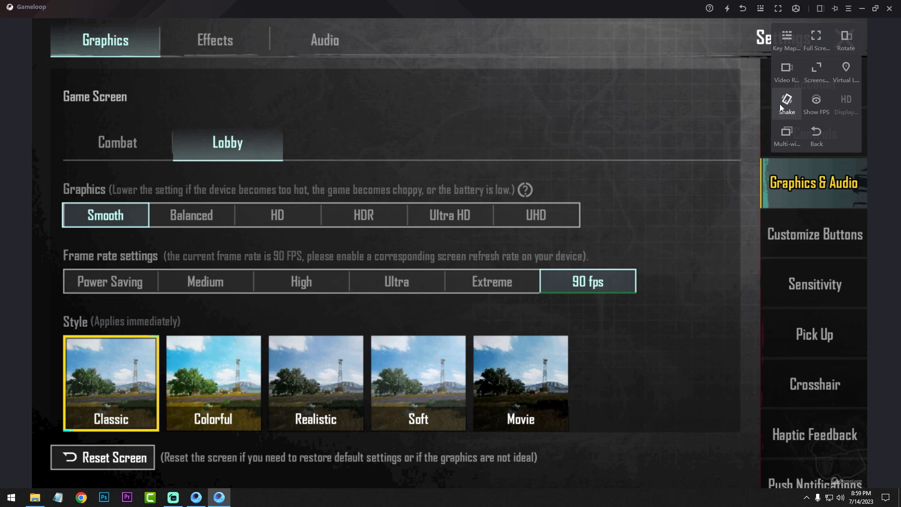
{"action": "left_click", "coordinate": [816, 104]}
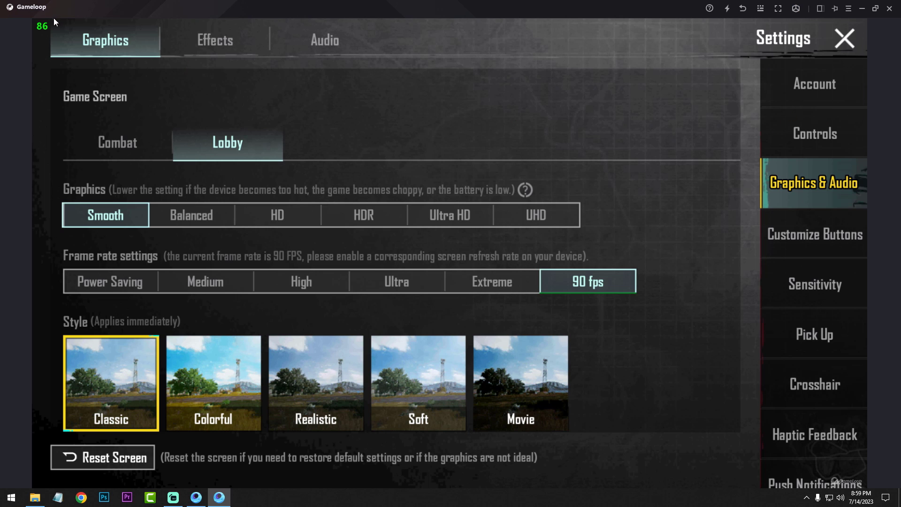
{"action": "left_click", "coordinate": [840, 49]}
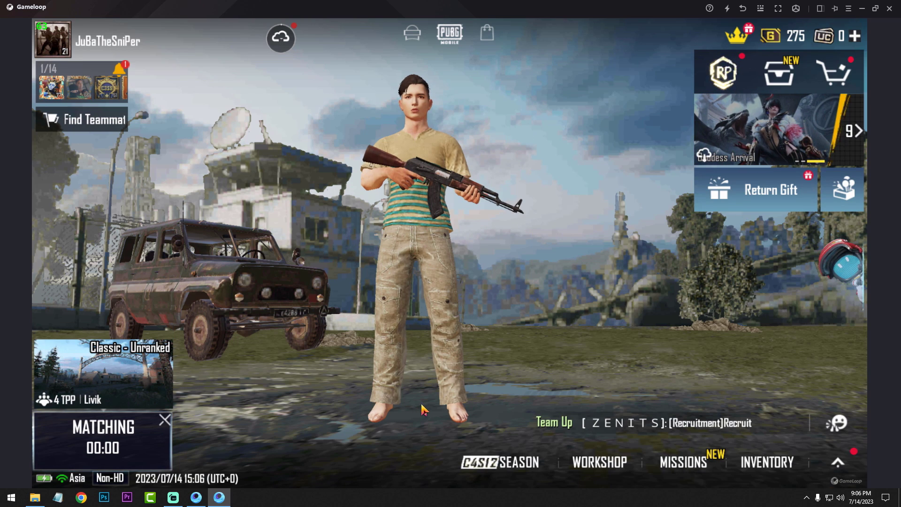
- Rotate the lobby character and run around the pre-match area to test the game's frame rate
{"action": "left_click_drag", "start_coordinate": [408, 259], "coordinate": [507, 264]}
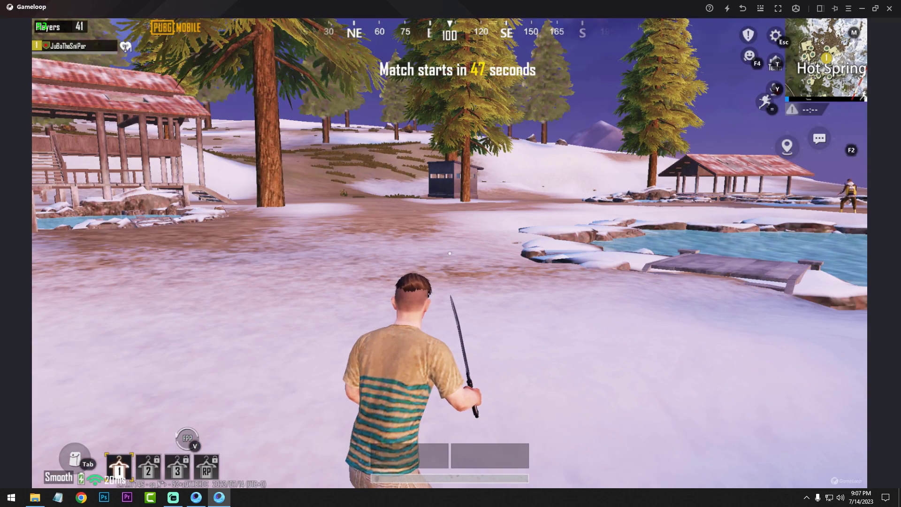
{"action": "key", "text": "w"}
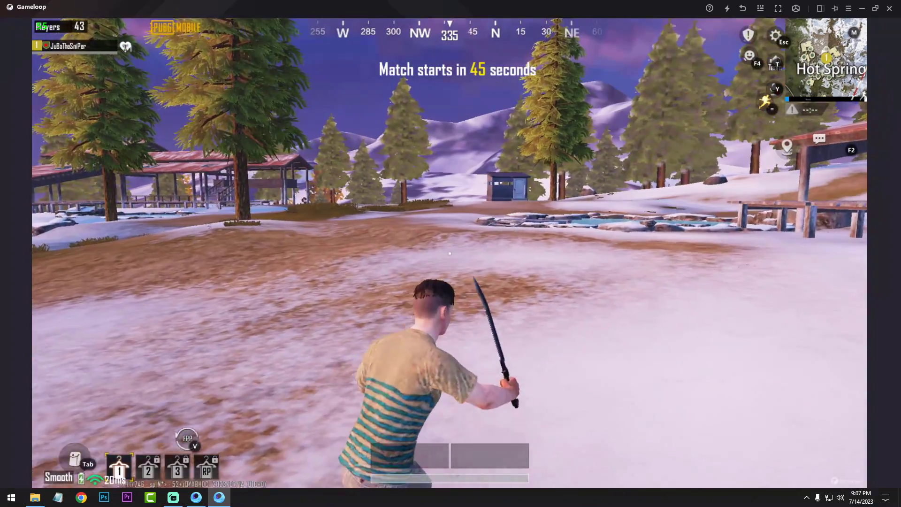
{"action": "key", "text": "w"}
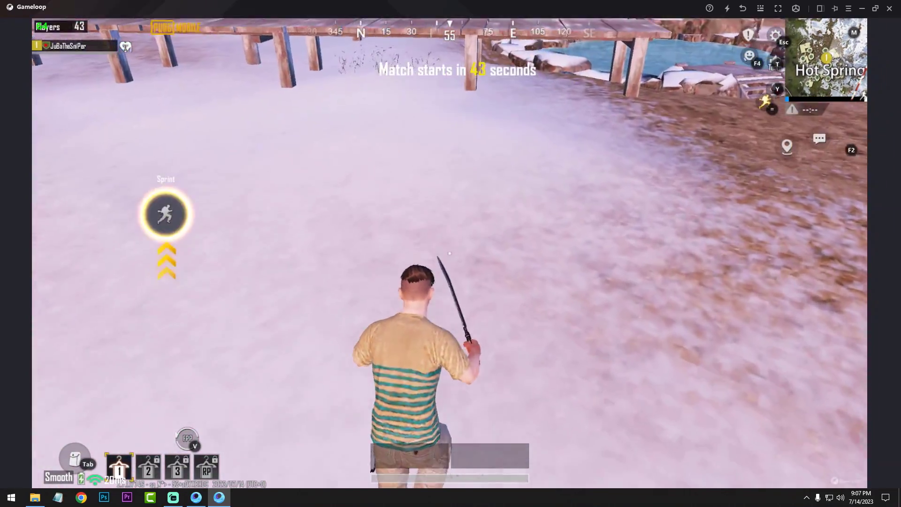
- Run and jump across the snowy Hot Spring waiting area, around the rocks and wooden stairs, to check sprinting and gameplay smoothness
{"action": "key", "text": "w"}
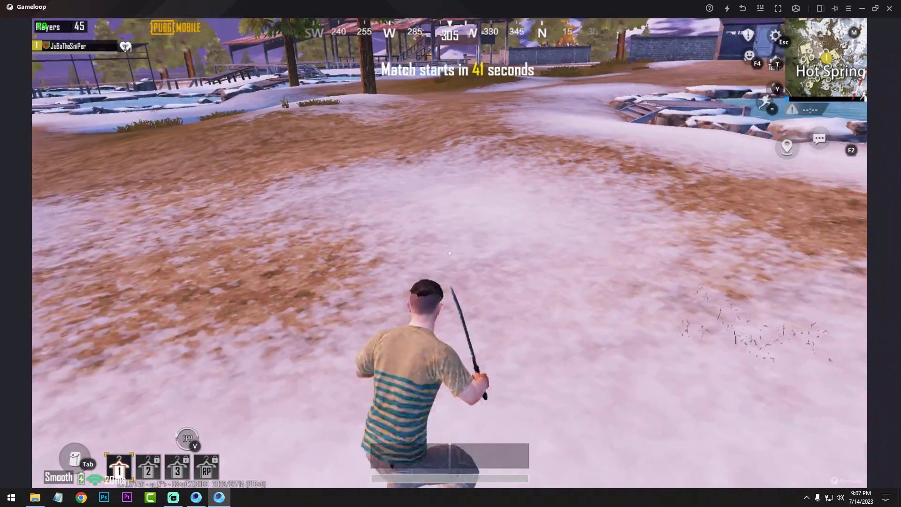
{"action": "key", "text": "w"}
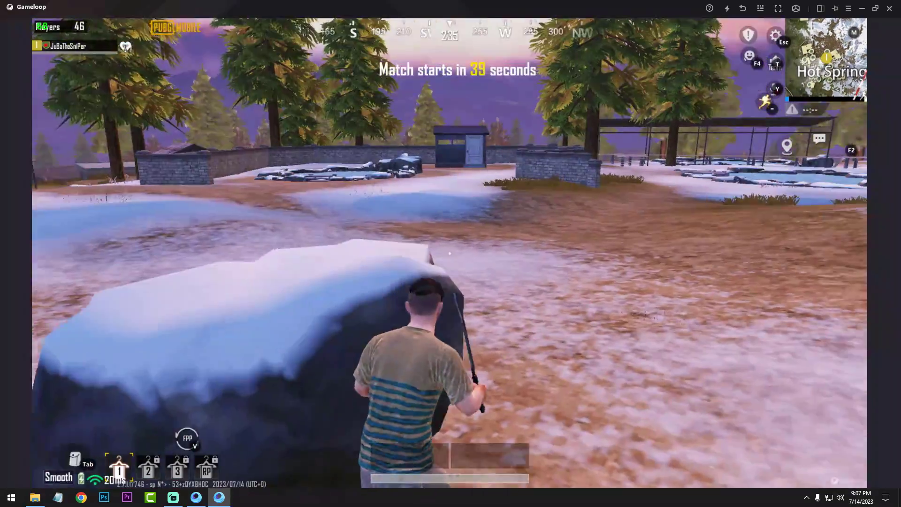
{"action": "key", "text": "w"}
{"action": "key", "text": "space"}
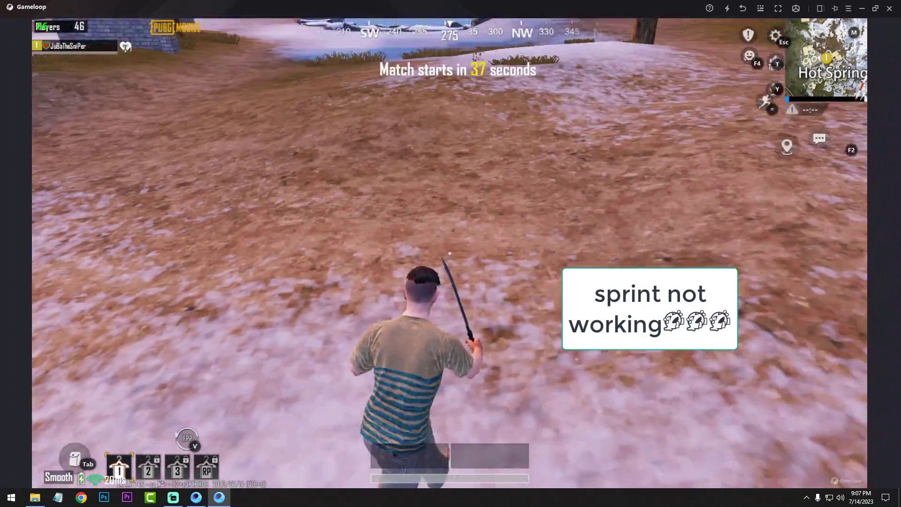
{"action": "key", "text": "w"}
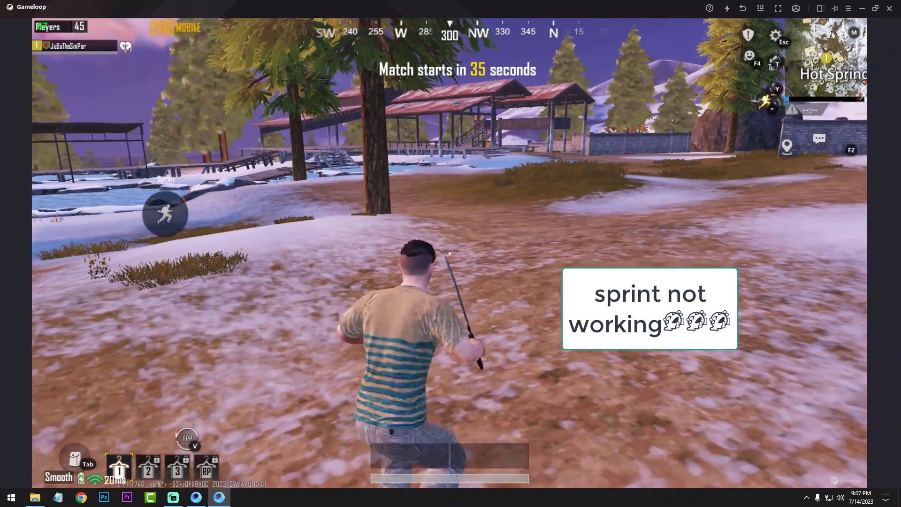
{"action": "key", "text": "w"}
{"action": "key", "text": "w"}
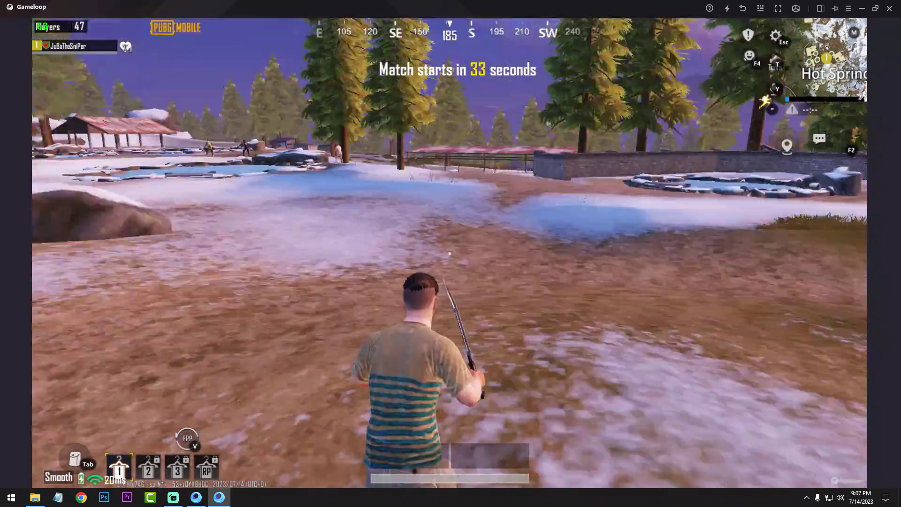
{"action": "key", "text": "w"}
{"action": "key", "text": "w"}
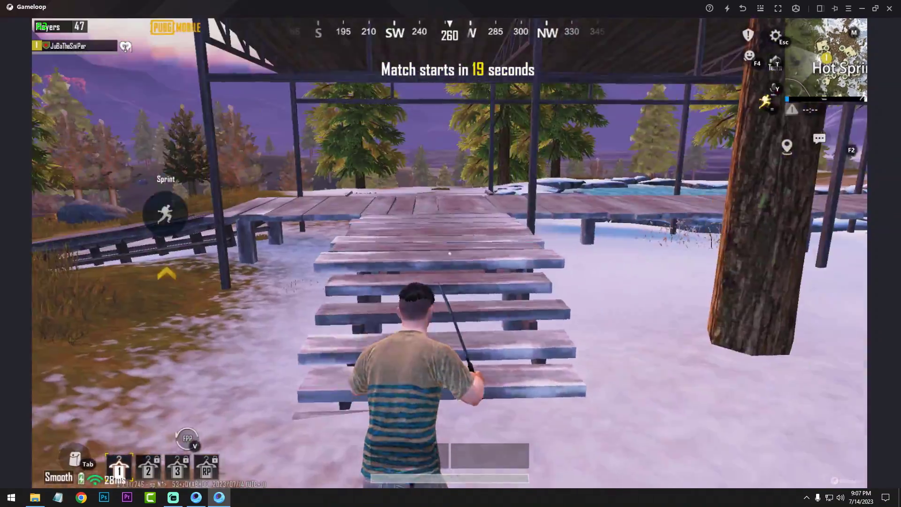
{"action": "key", "text": "w"}
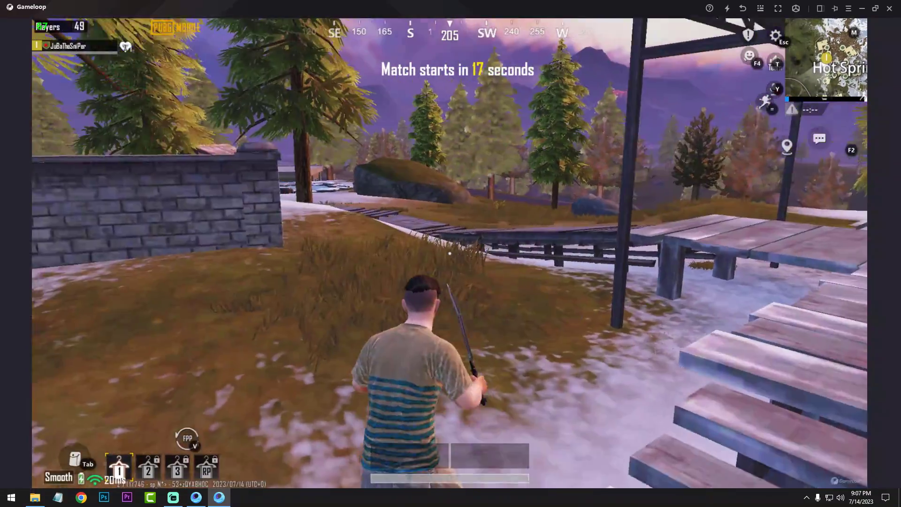